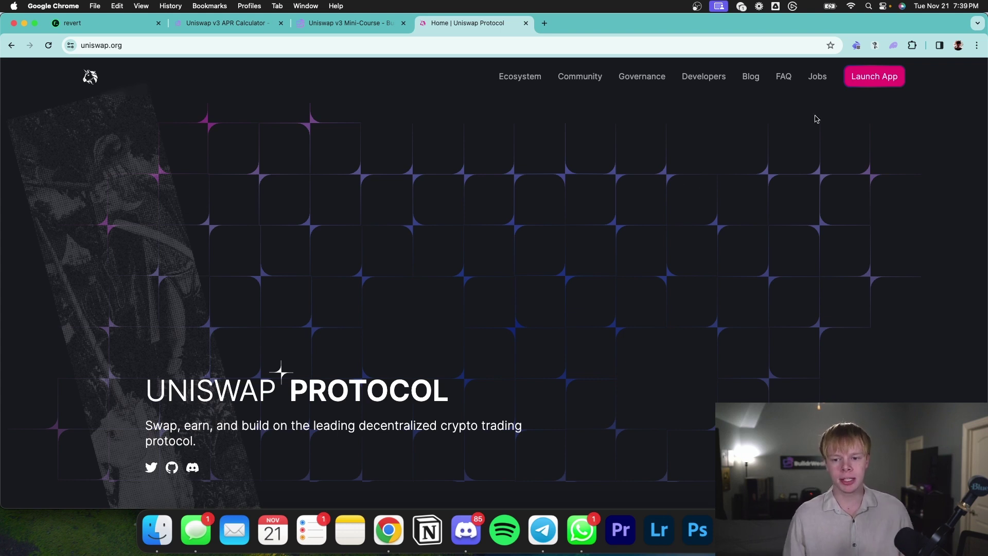
# In the Uniswap swap app, get a quote for swapping 100 ETH into USDC.
pyautogui.click(868, 77)
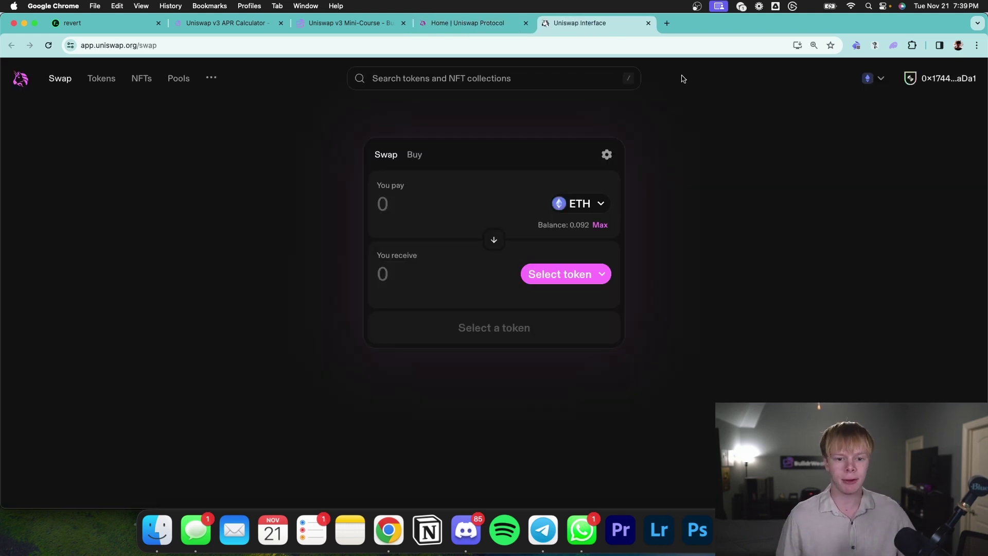
pyautogui.click(564, 275)
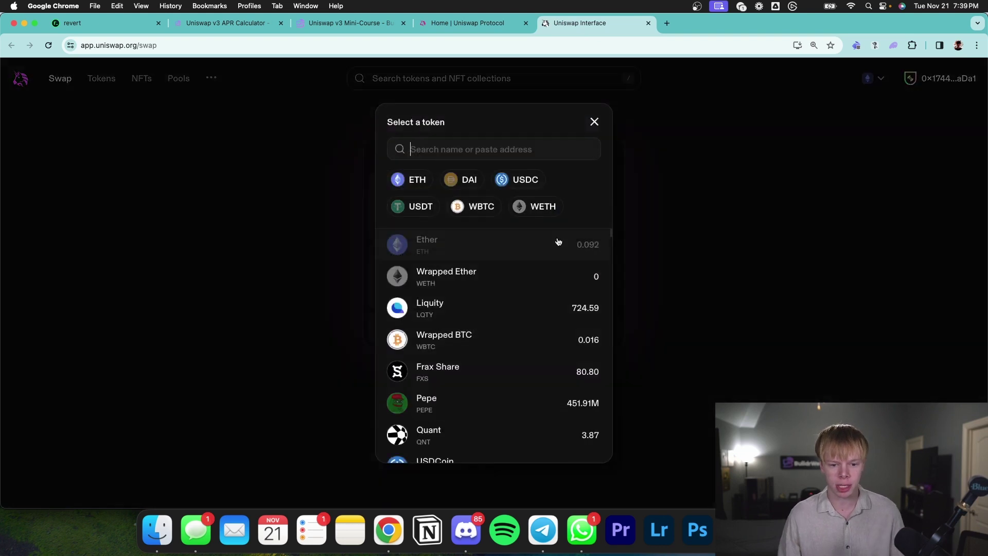
pyautogui.click(514, 179)
pyautogui.write('1')
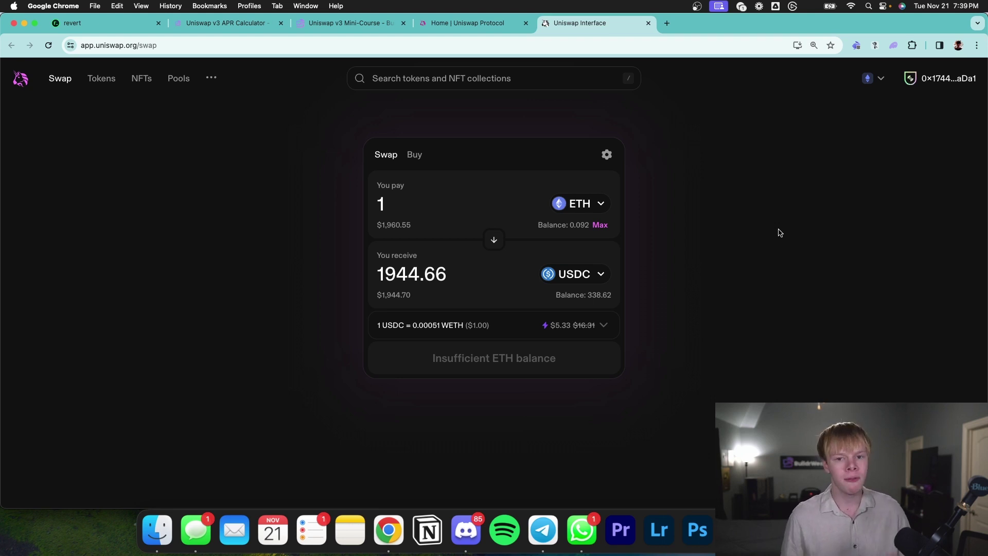
pyautogui.click(456, 202)
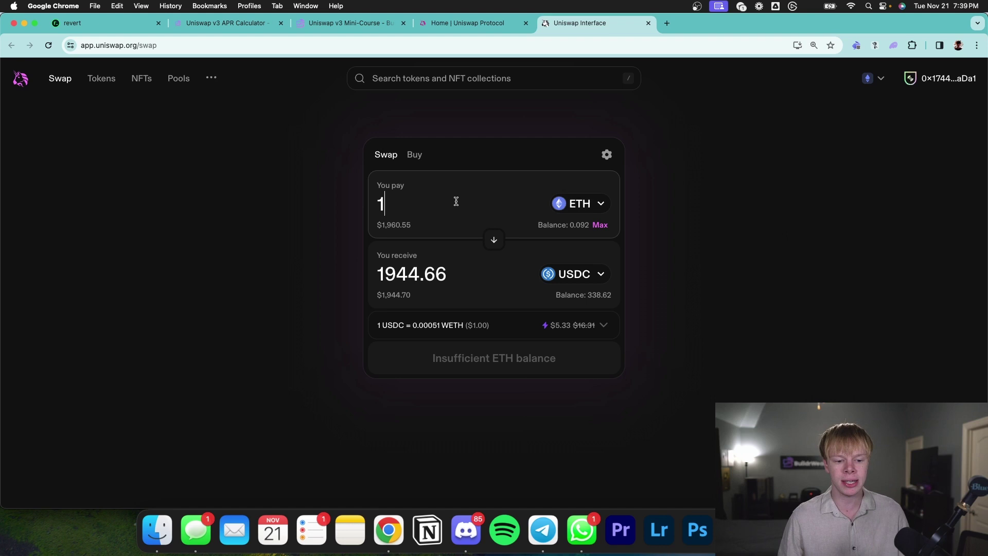
pyautogui.write('00')
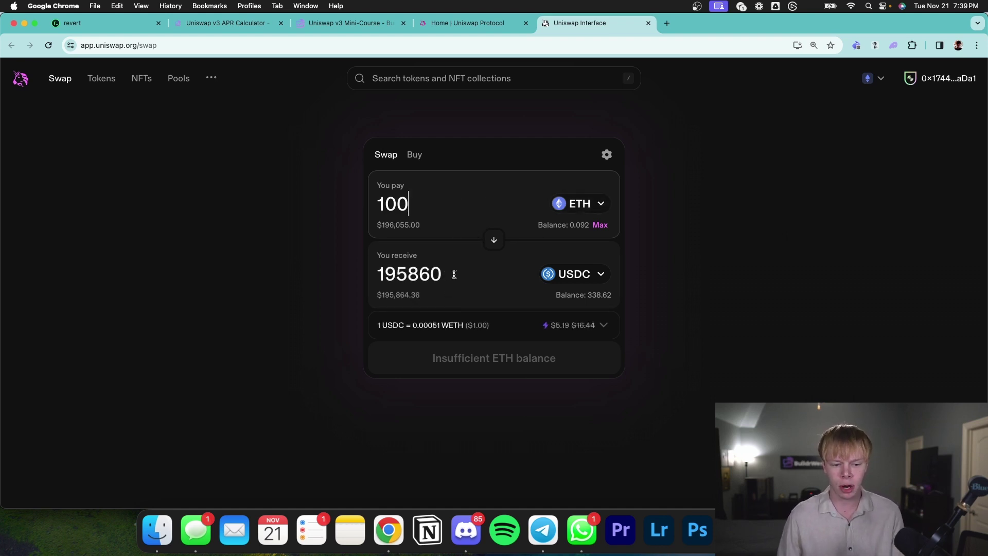
# Check the quoted USDC output and the 100 ETH dollar value, then expand the slippage, fee and network cost details.
pyautogui.moveTo(452, 274); pyautogui.dragTo(374, 276)
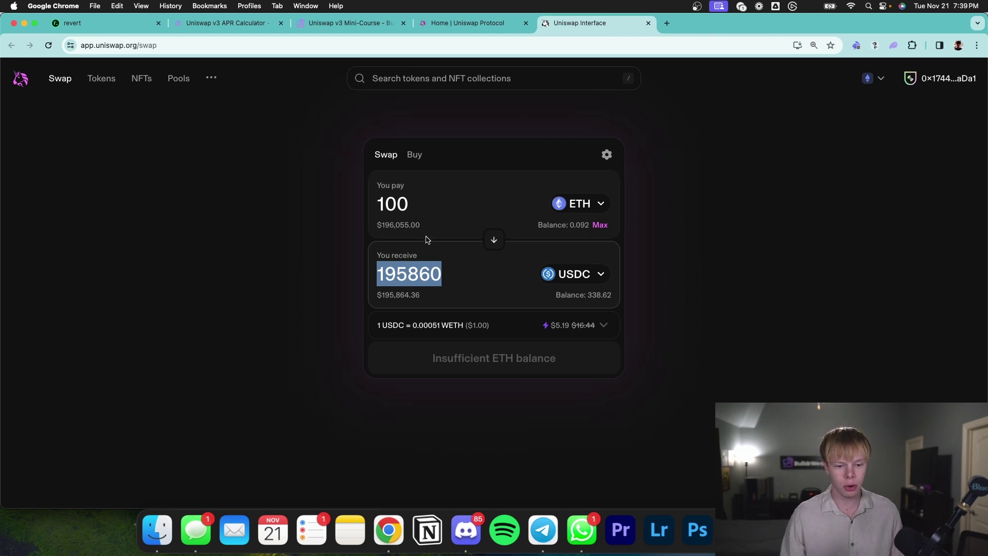
pyautogui.tripleClick(412, 223)
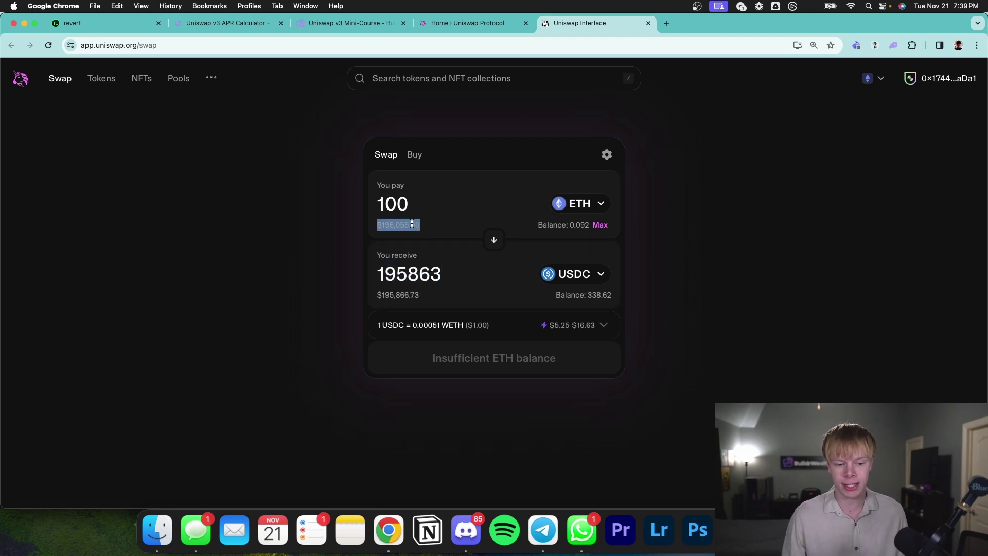
pyautogui.moveTo(442, 273); pyautogui.dragTo(382, 275)
pyautogui.click(443, 274)
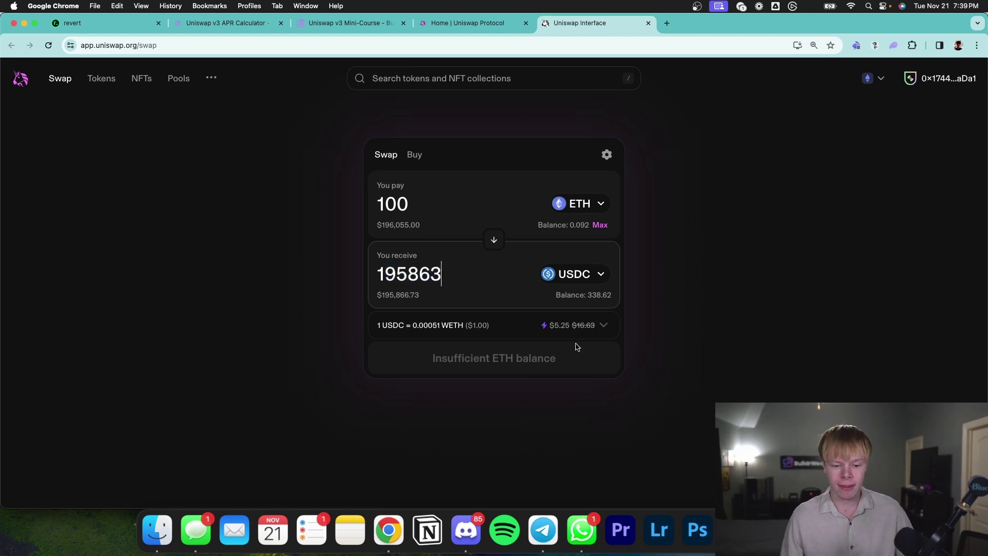
pyautogui.click(602, 326)
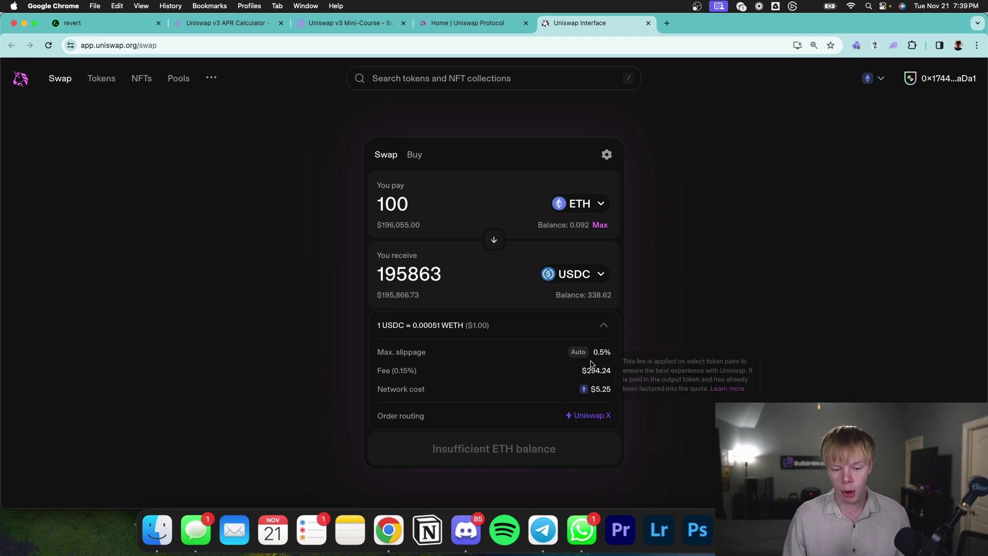
pyautogui.moveTo(598, 353)
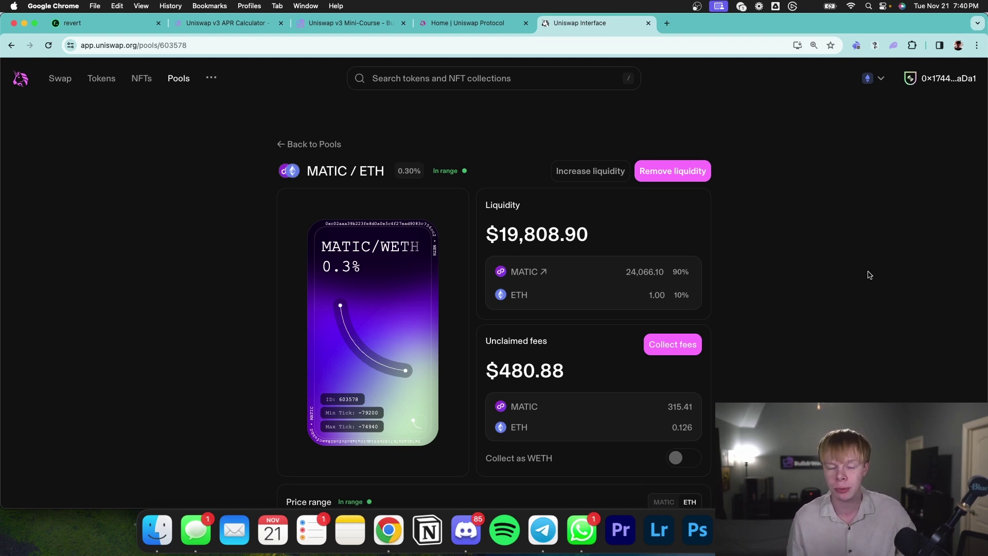
pyautogui.doubleClick(313, 174)
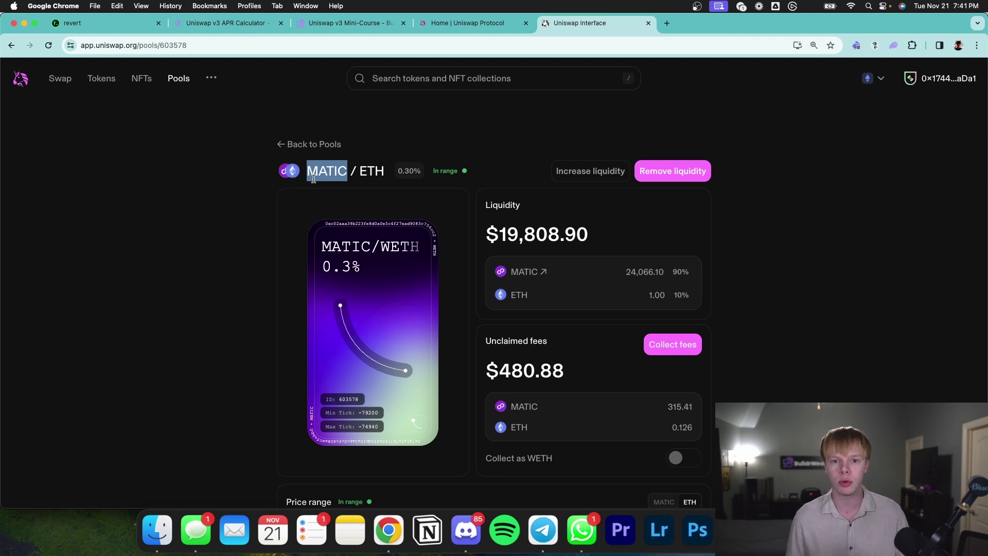
pyautogui.doubleClick(540, 240)
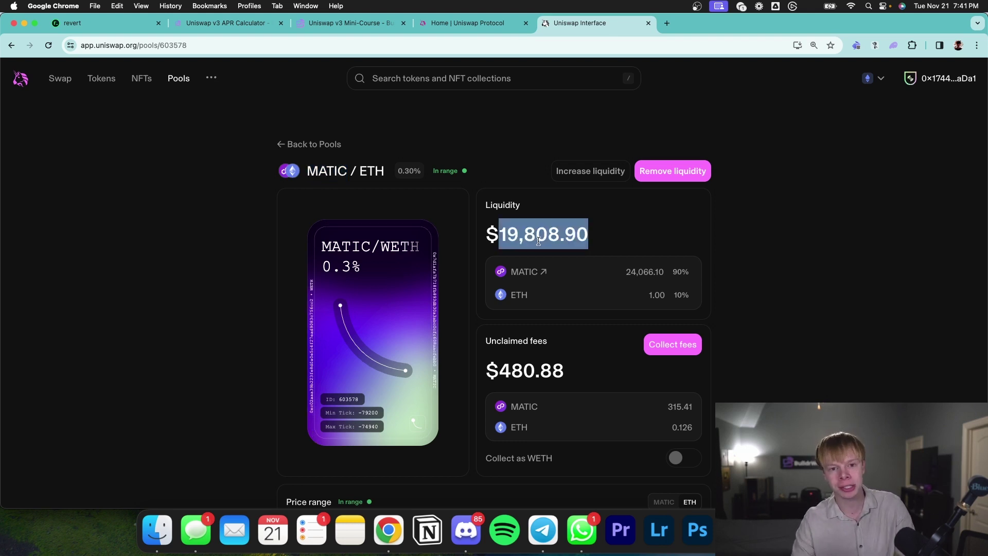
pyautogui.doubleClick(530, 371)
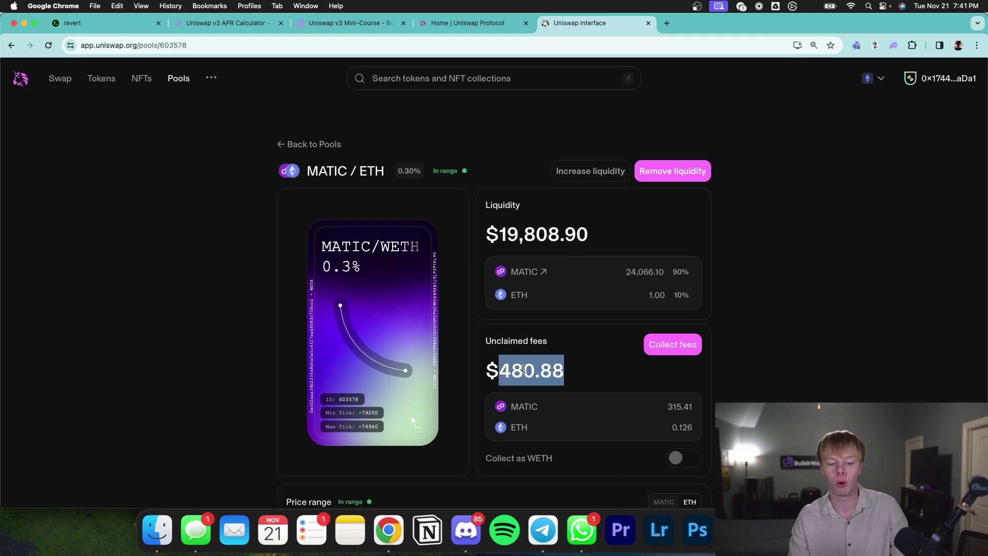
pyautogui.scroll(-1, 583, 353)
pyautogui.scroll(2, 581, 353)
# Bring up the Claim fees window for the MATIC and ETH fees, then dismiss it without collecting.
pyautogui.click(594, 344)
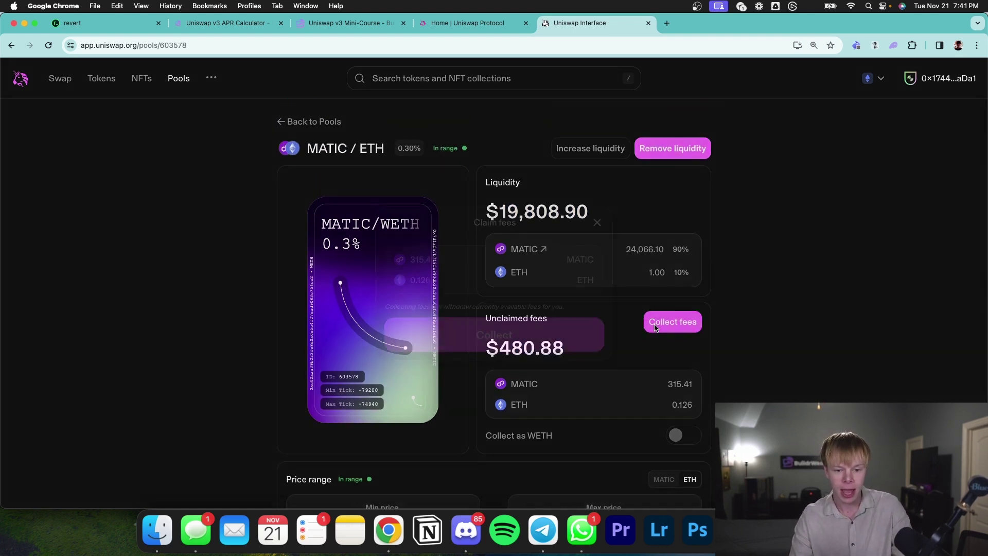
pyautogui.click(672, 322)
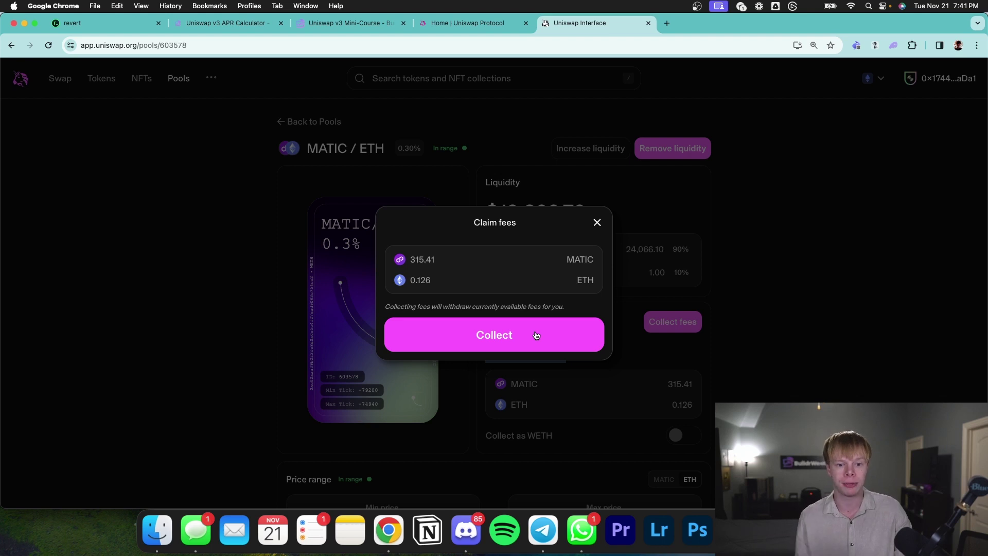
pyautogui.click(690, 225)
pyautogui.scroll(-4, 690, 225)
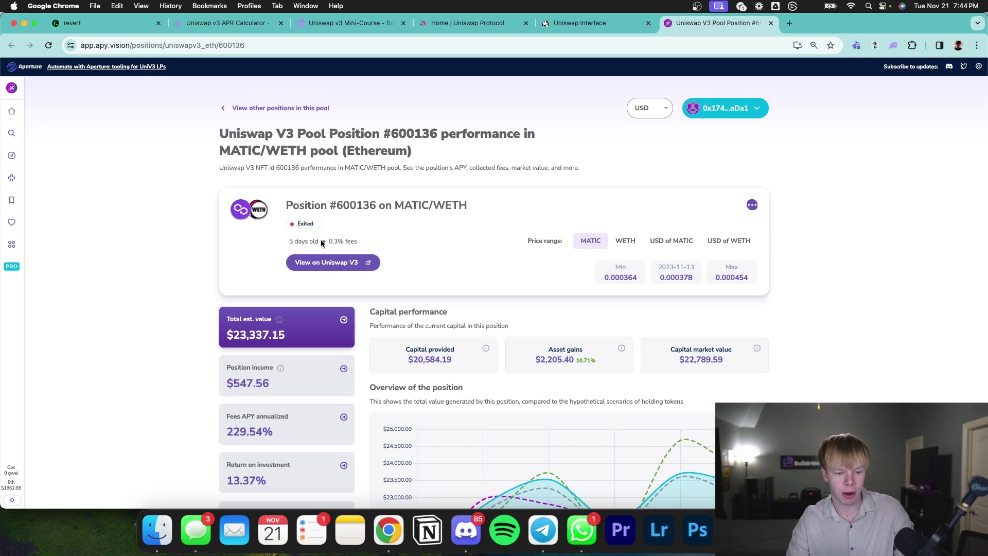
pyautogui.scroll(-2, 404, 260)
pyautogui.scroll(-2, 404, 260)
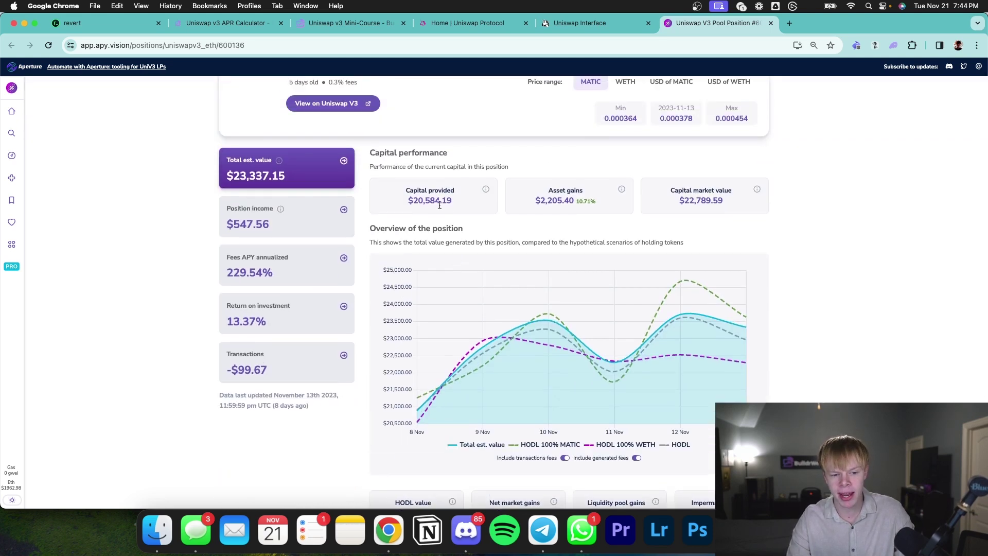
pyautogui.doubleClick(419, 204)
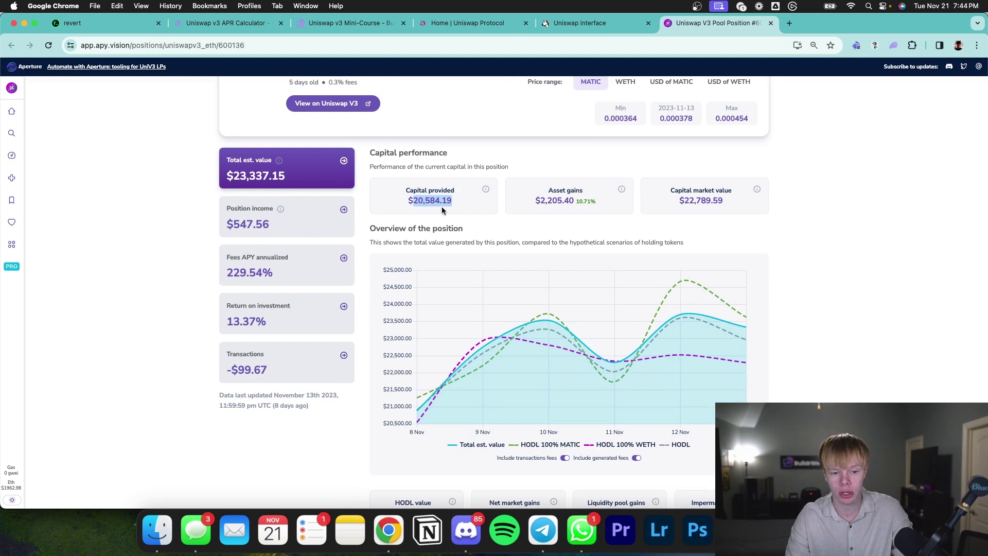
pyautogui.scroll(2, 433, 218)
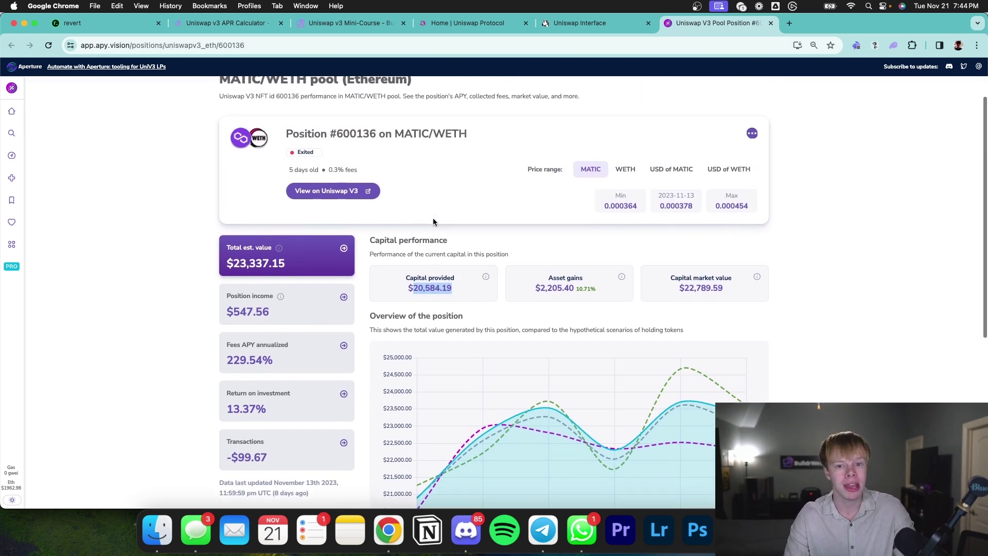
pyautogui.moveTo(394, 116); pyautogui.dragTo(470, 115)
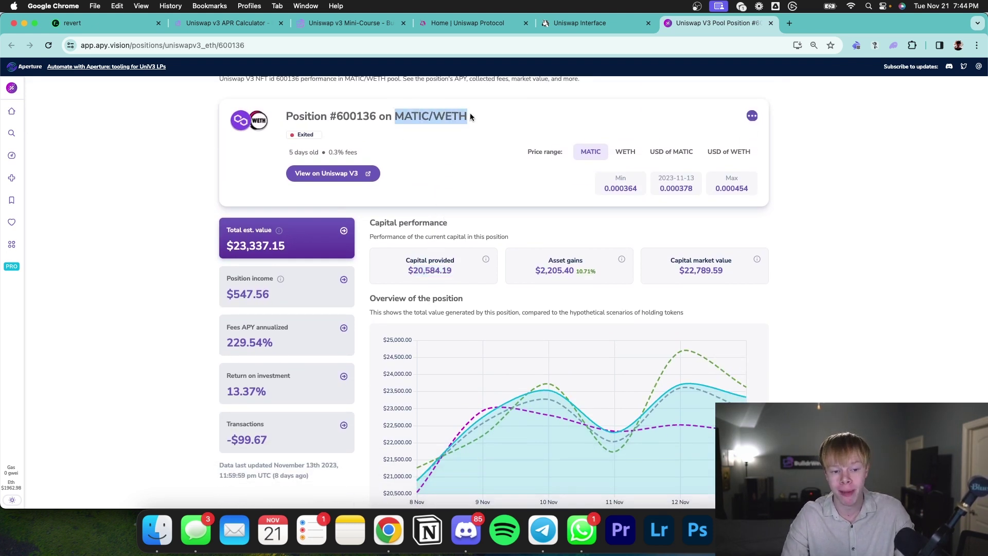
pyautogui.scroll(-3, 776, 182)
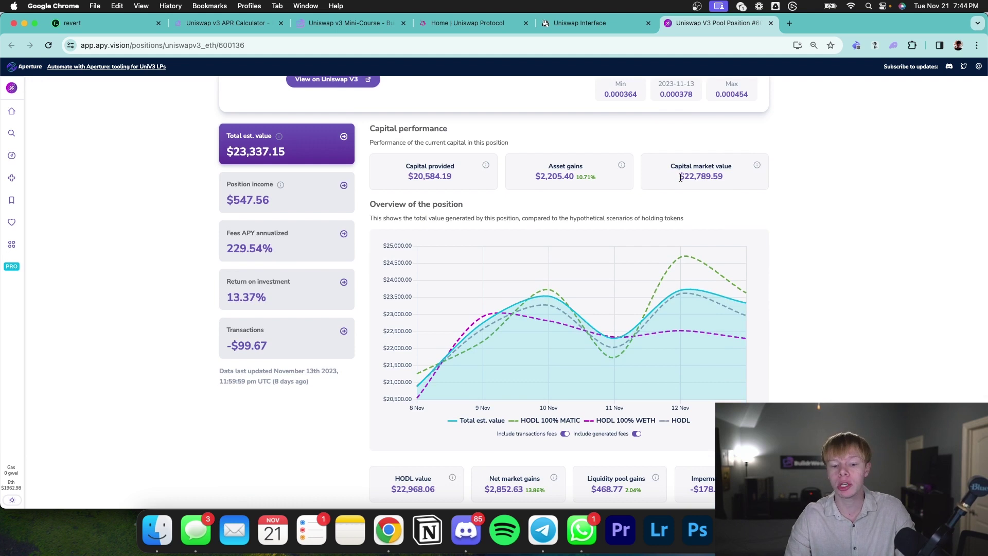
pyautogui.tripleClick(726, 178)
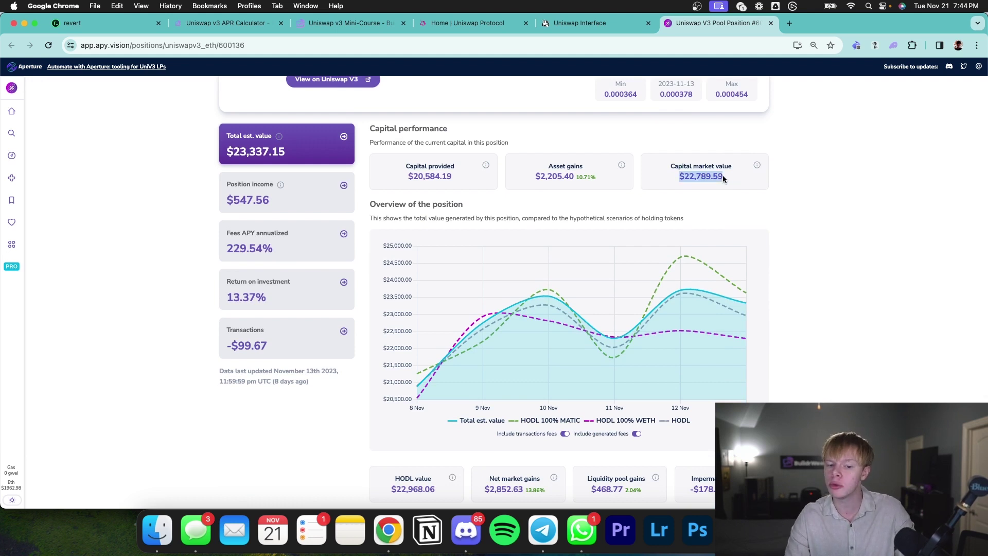
pyautogui.scroll(1, 755, 182)
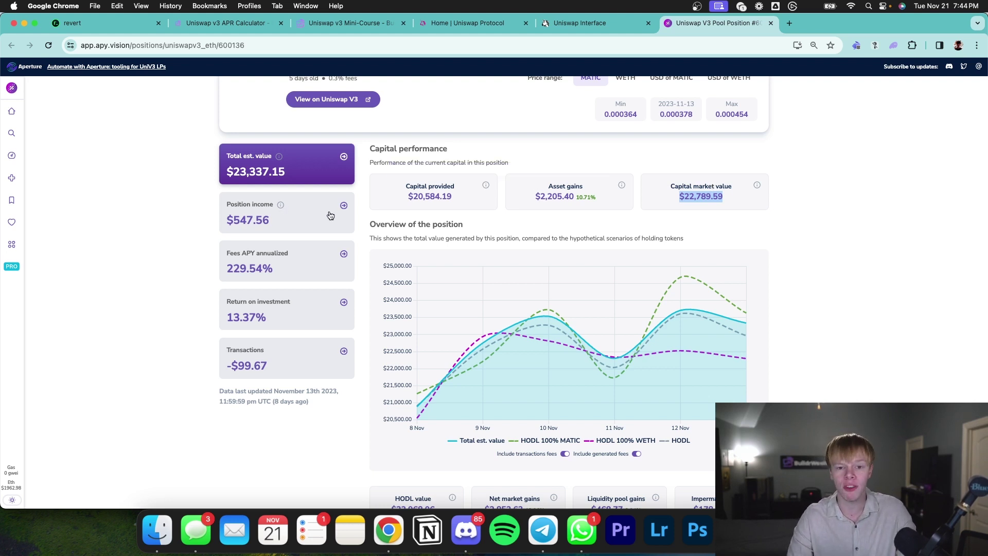
# Review the position's income breakdown, daily fees and the annualized fees APY over time chart.
pyautogui.click(309, 218)
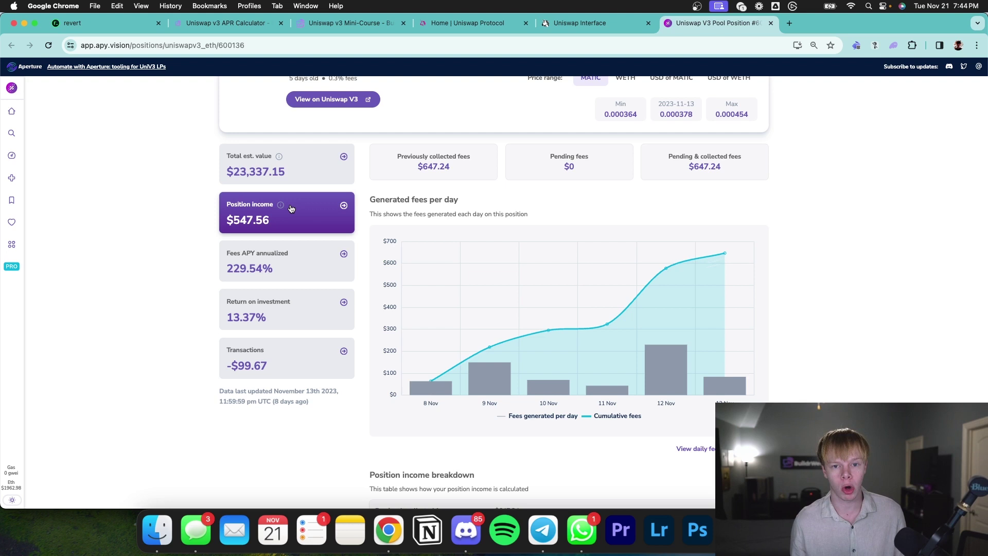
pyautogui.click(304, 264)
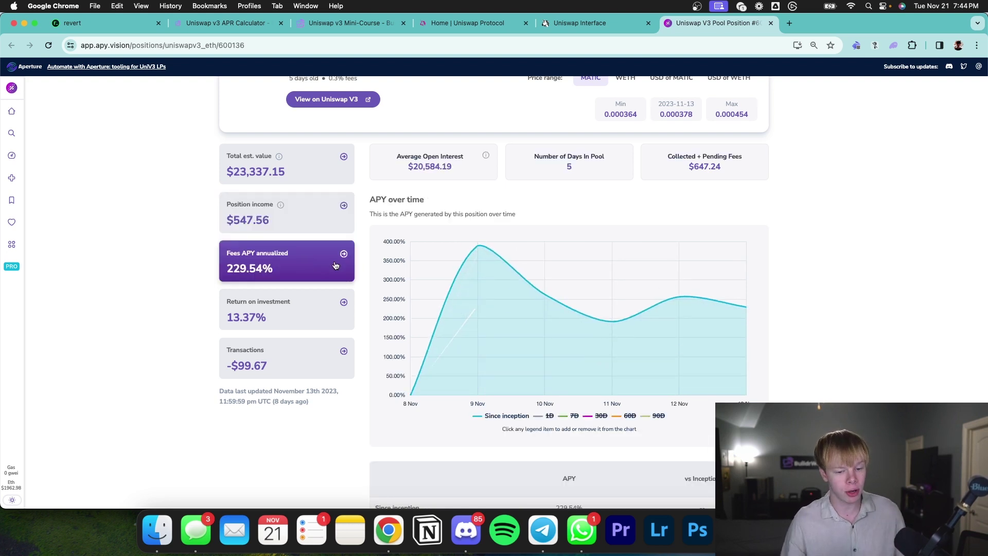
pyautogui.moveTo(480, 288)
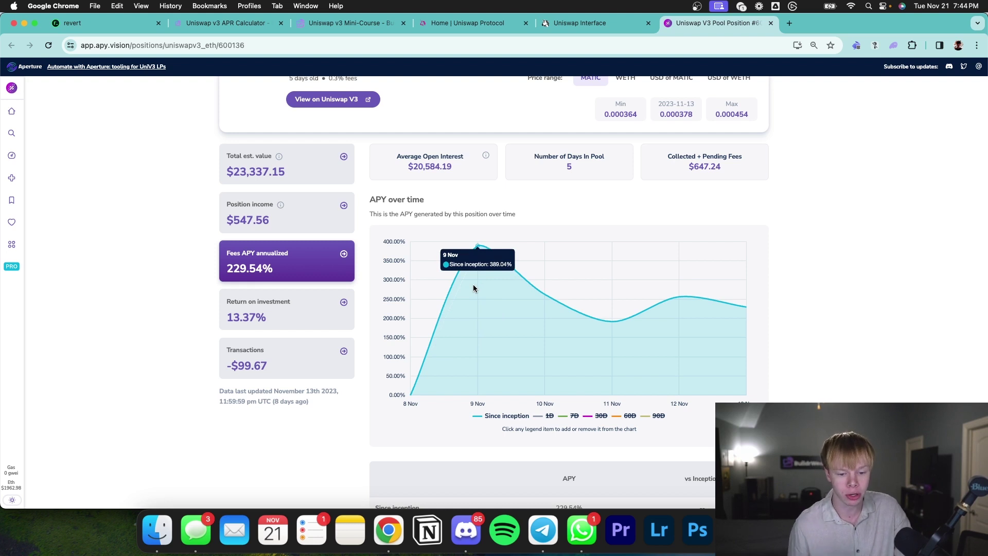
pyautogui.moveTo(546, 292)
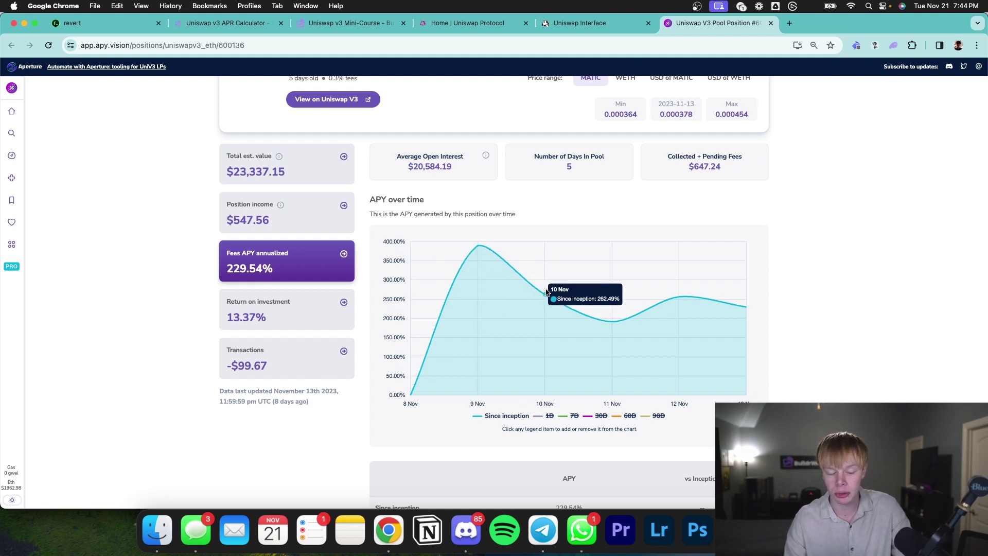
pyautogui.moveTo(666, 305)
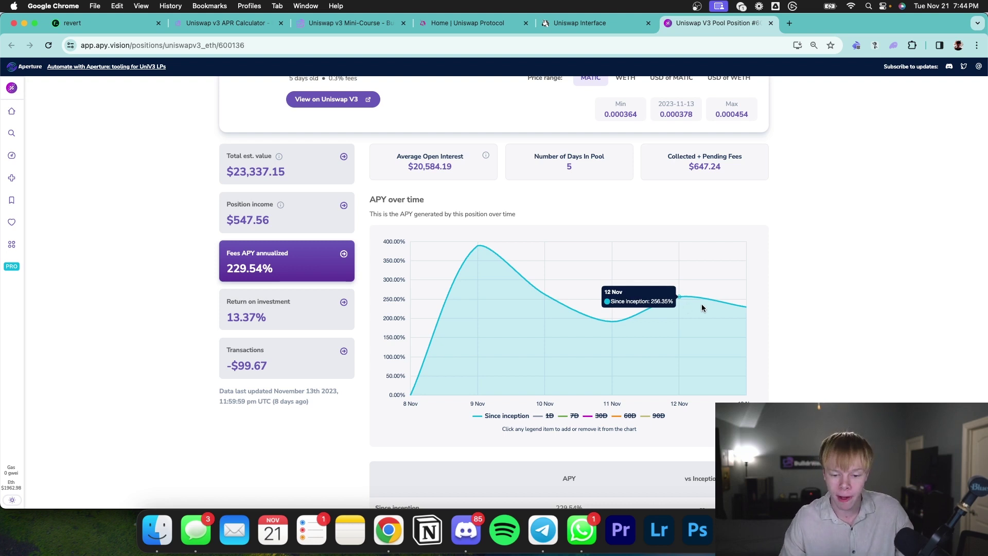
pyautogui.moveTo(737, 307)
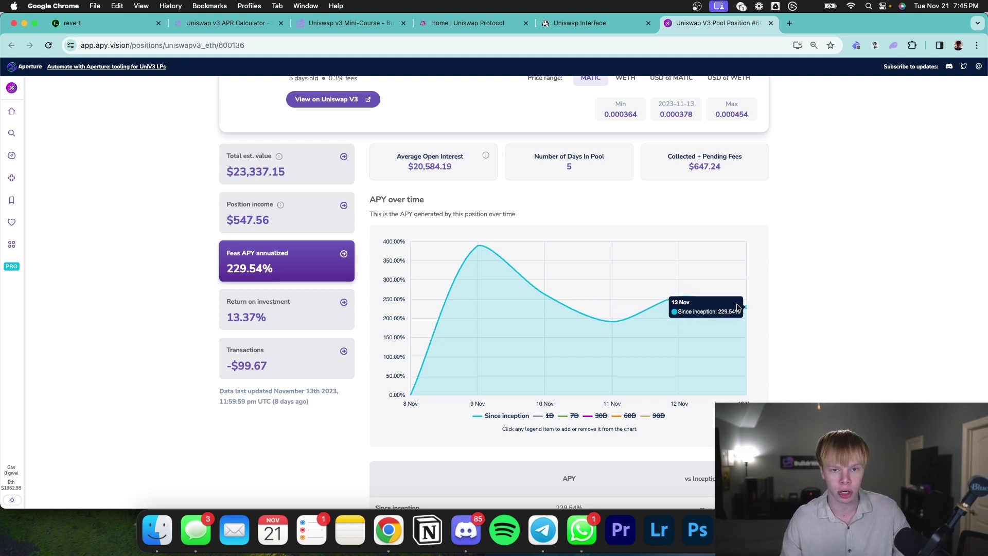
pyautogui.scroll(-10, 470, 268)
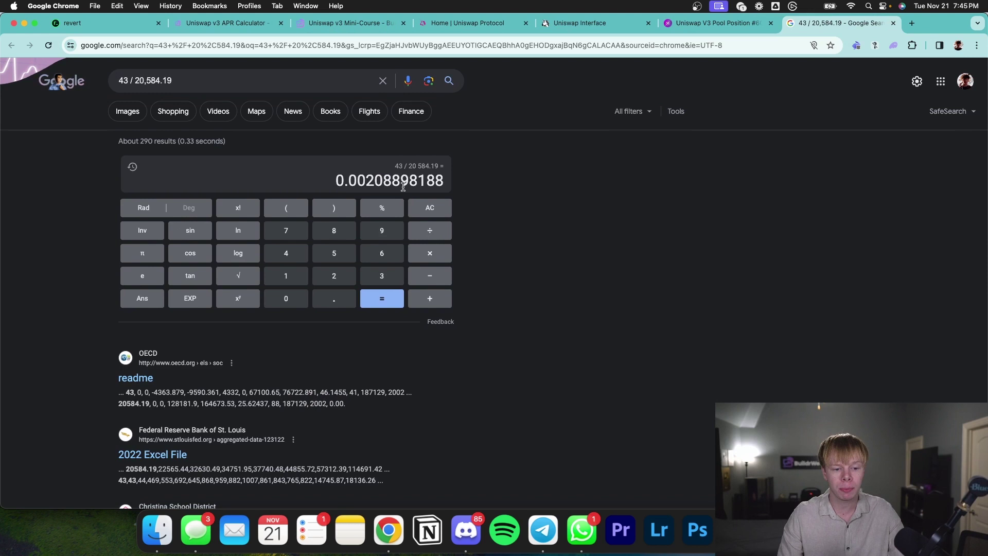
# Multiply 0.00208898188 by 365 on the Google calculator, giving 0.76247838753.
pyautogui.click(429, 252)
pyautogui.click(381, 275)
pyautogui.click(382, 252)
pyautogui.click(334, 253)
pyautogui.click(382, 302)
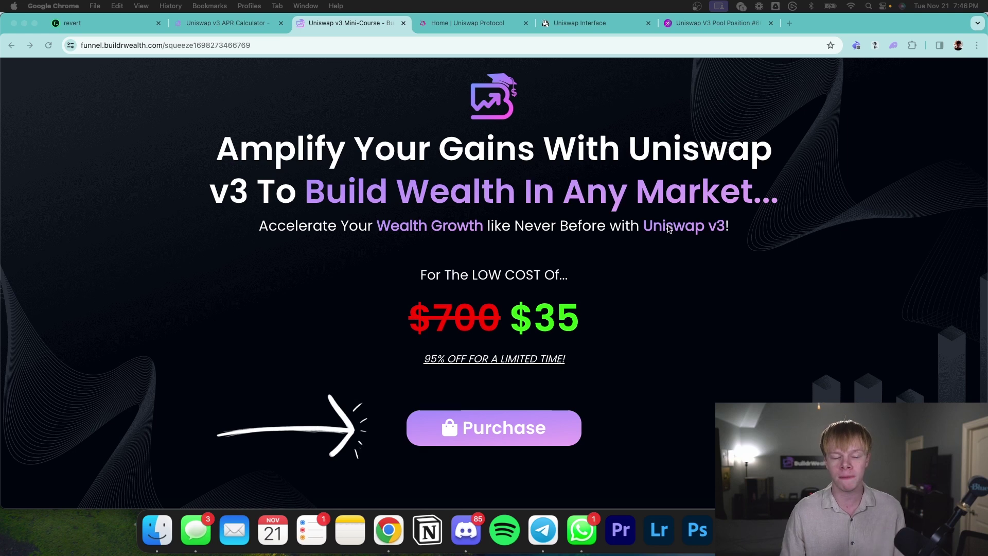
# Scroll through the Uniswap v3 mini-course sales page offering $35 instead of $700.
pyautogui.scroll(-5, 501, 288)
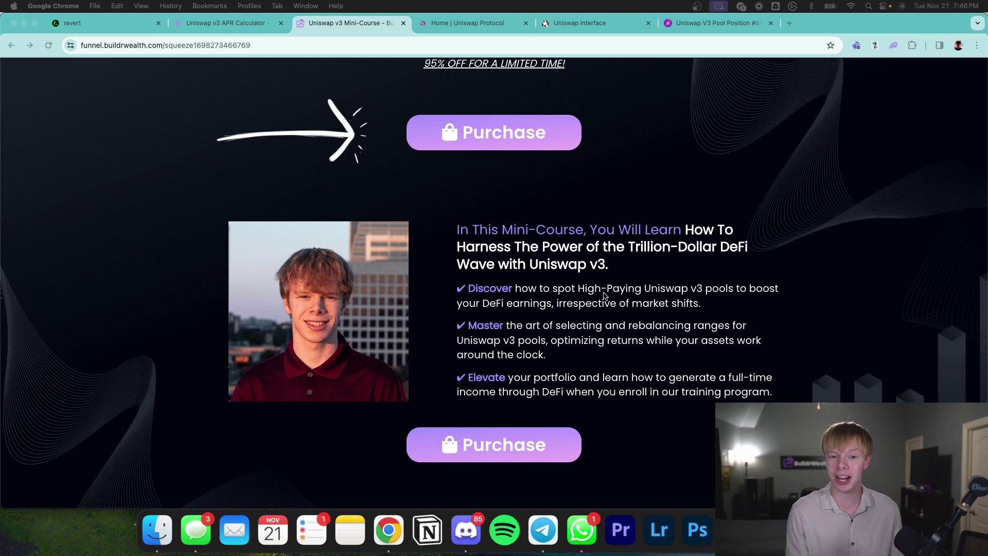
pyautogui.scroll(2, 796, 335)
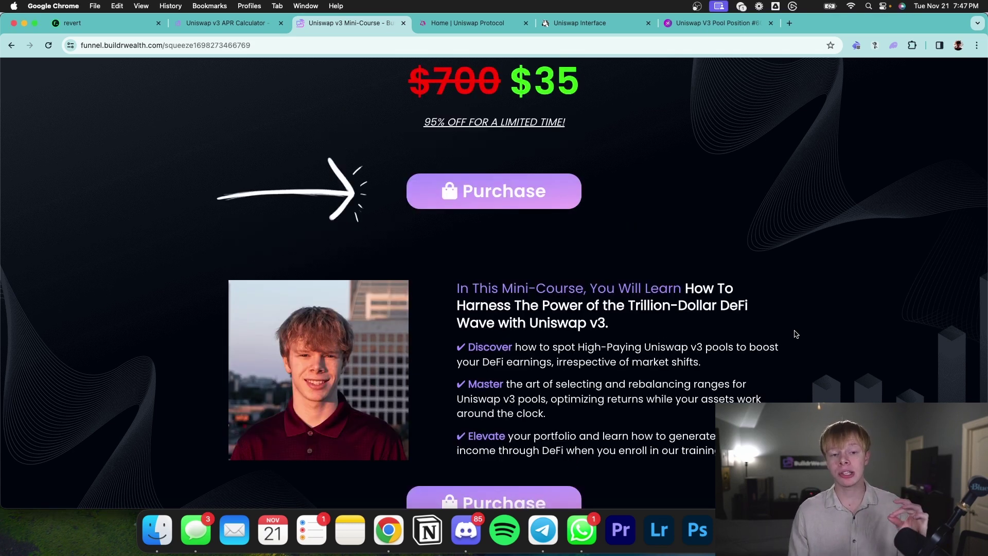
pyautogui.scroll(-2, 796, 334)
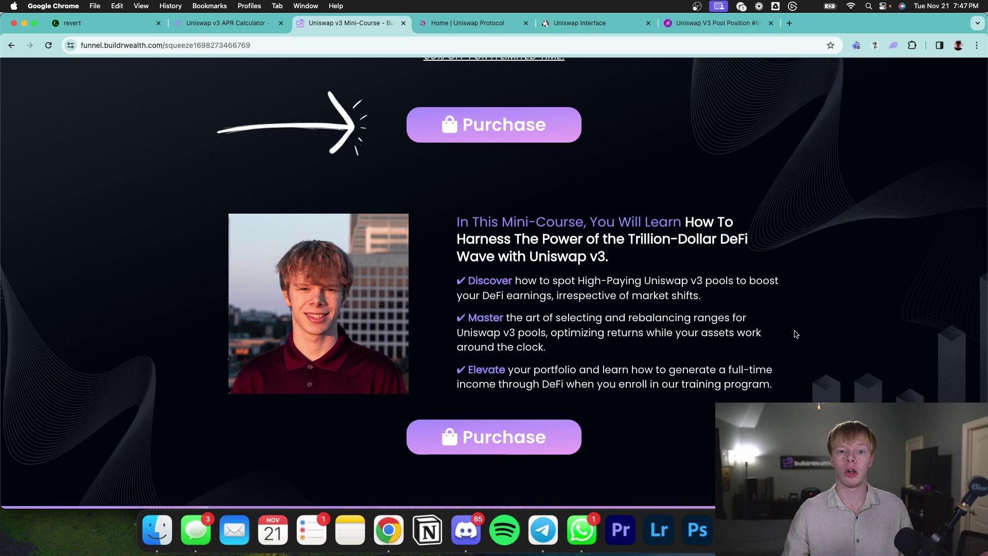
pyautogui.scroll(-7, 272, 260)
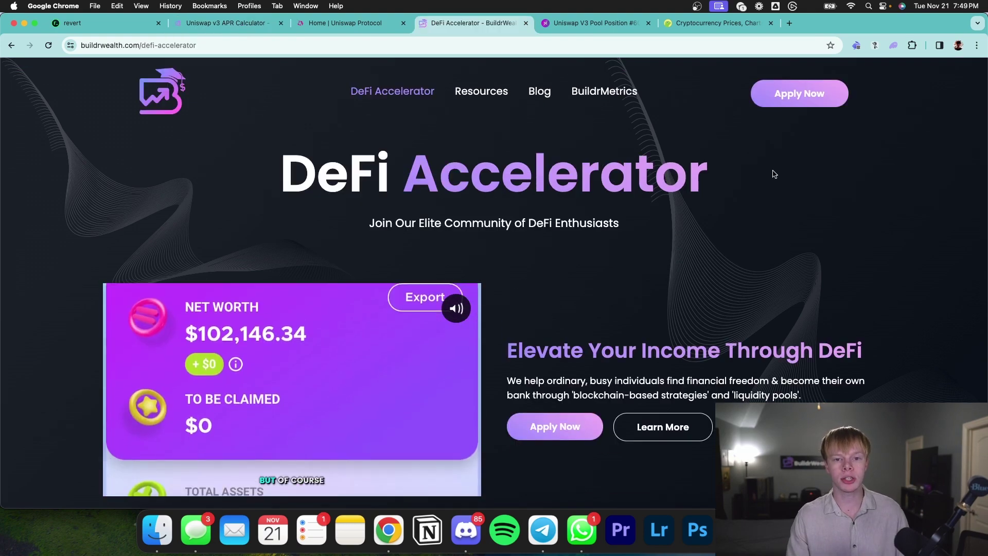
# Scroll the DeFi Accelerator page past the 25+ member Private Investor Group to the testimonials.
pyautogui.scroll(-20, 774, 174)
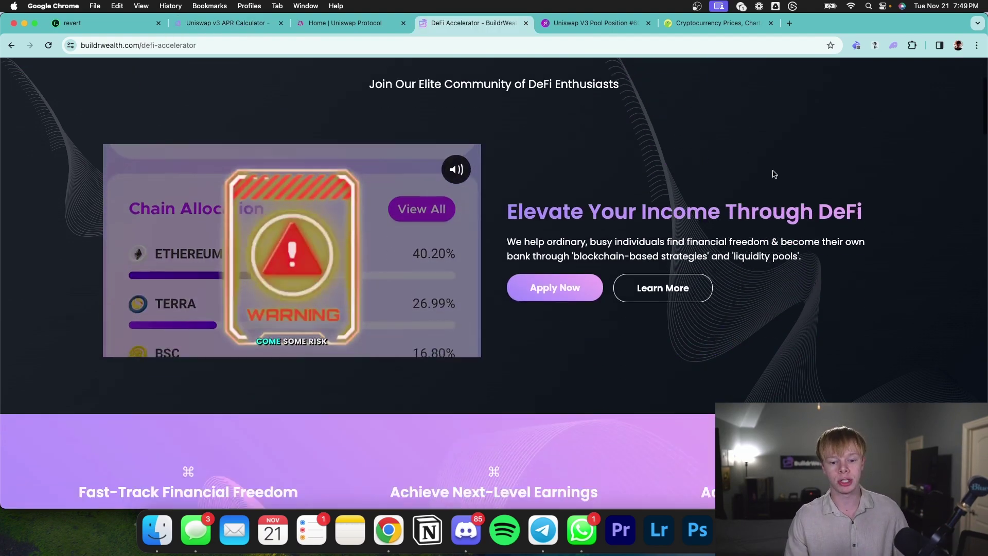
pyautogui.scroll(-20, 775, 173)
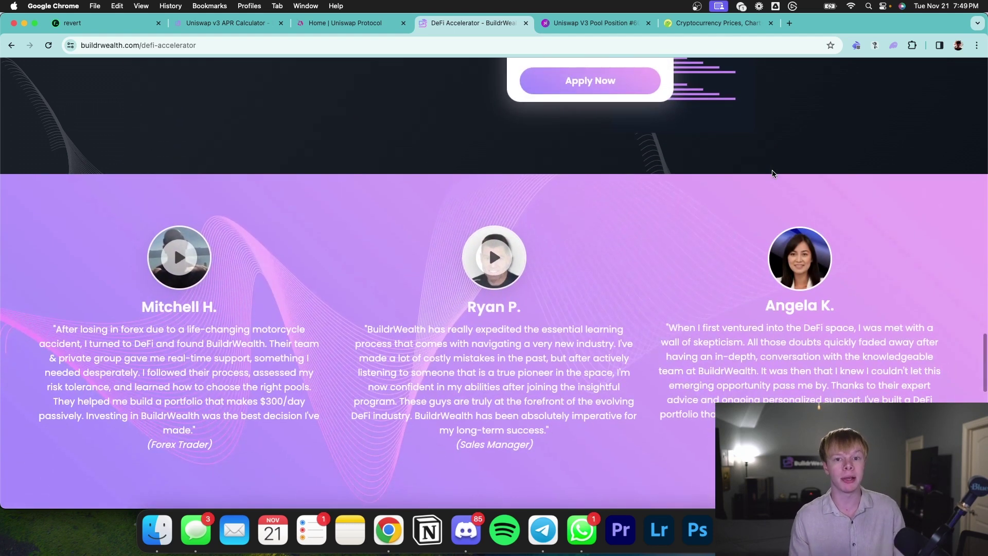
# Pair ETH with MATIC in the Uniswap v3 calculator, then go to the Top Pools list.
pyautogui.press('super+w')
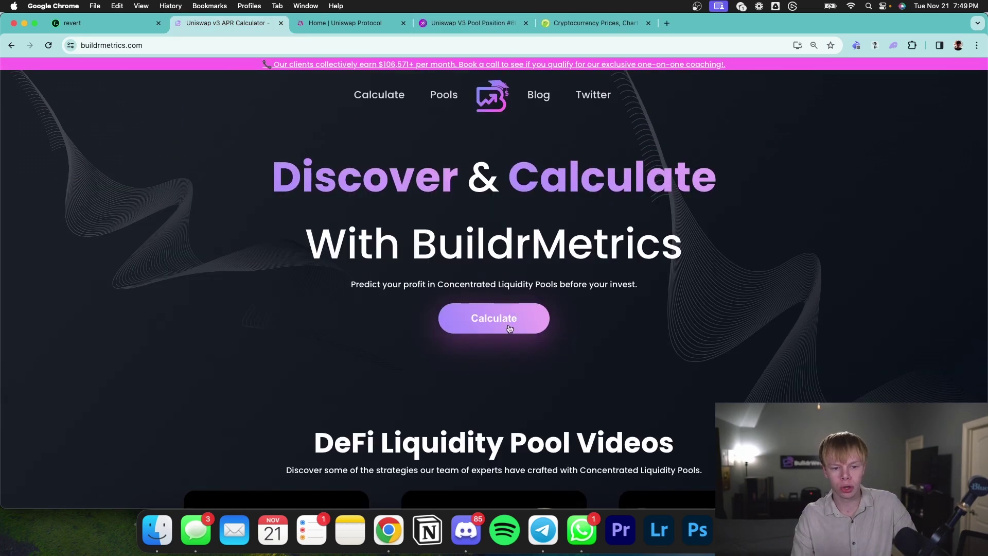
pyautogui.click(508, 324)
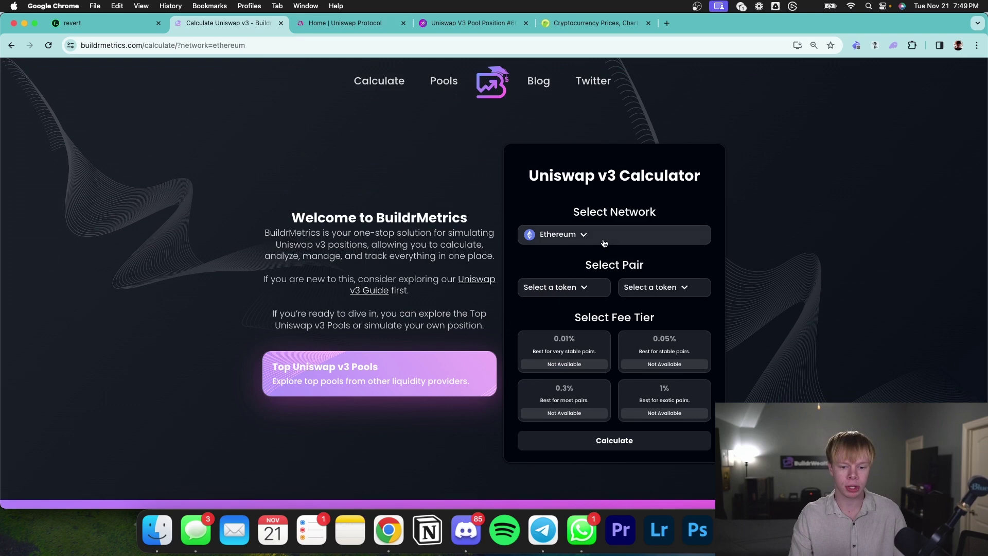
pyautogui.click(581, 284)
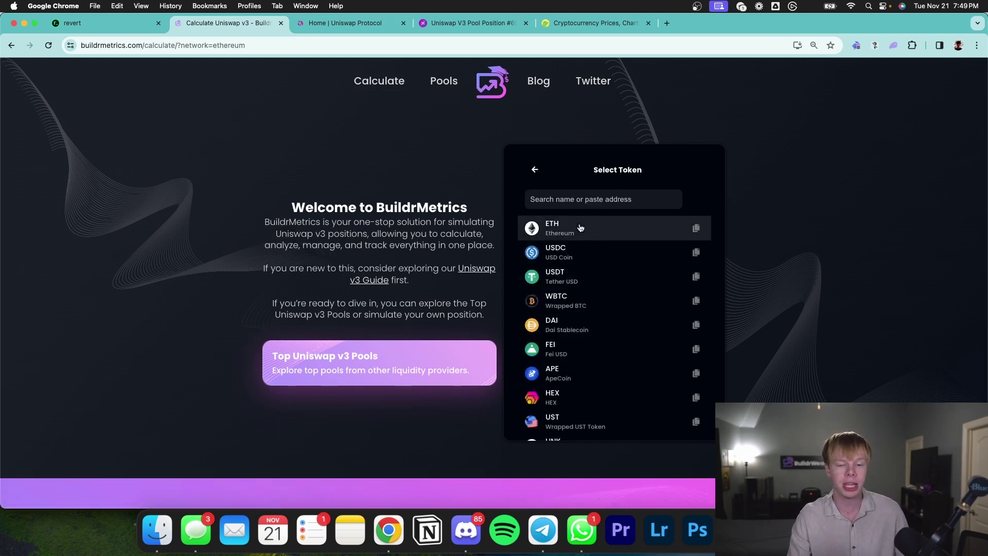
pyautogui.click(580, 228)
pyautogui.click(660, 284)
pyautogui.click(628, 199)
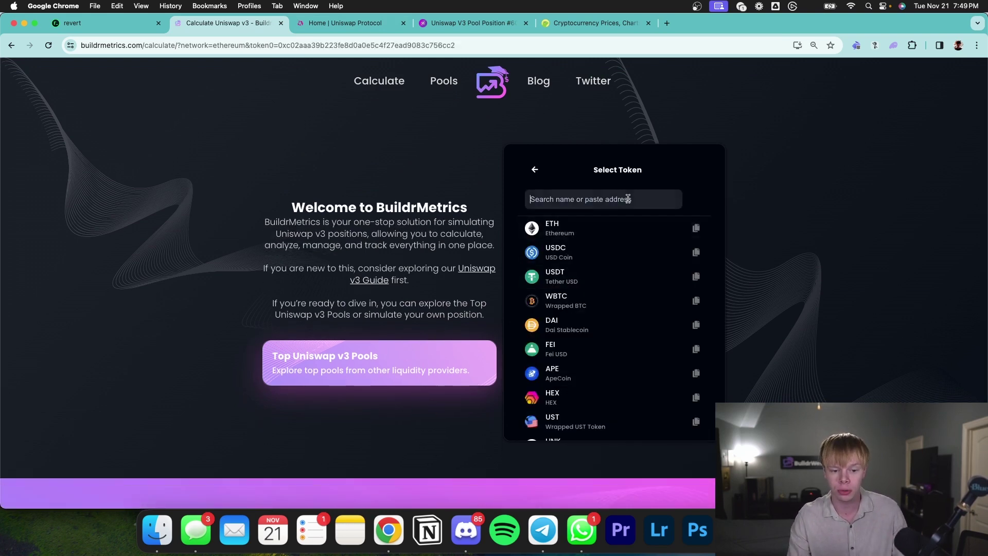
pyautogui.write('matic')
pyautogui.click(561, 228)
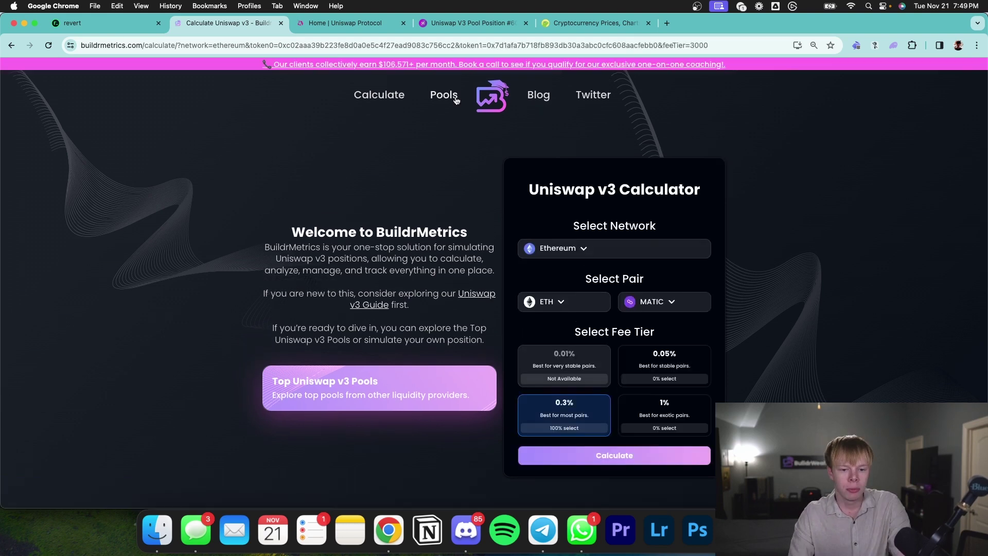
pyautogui.click(444, 95)
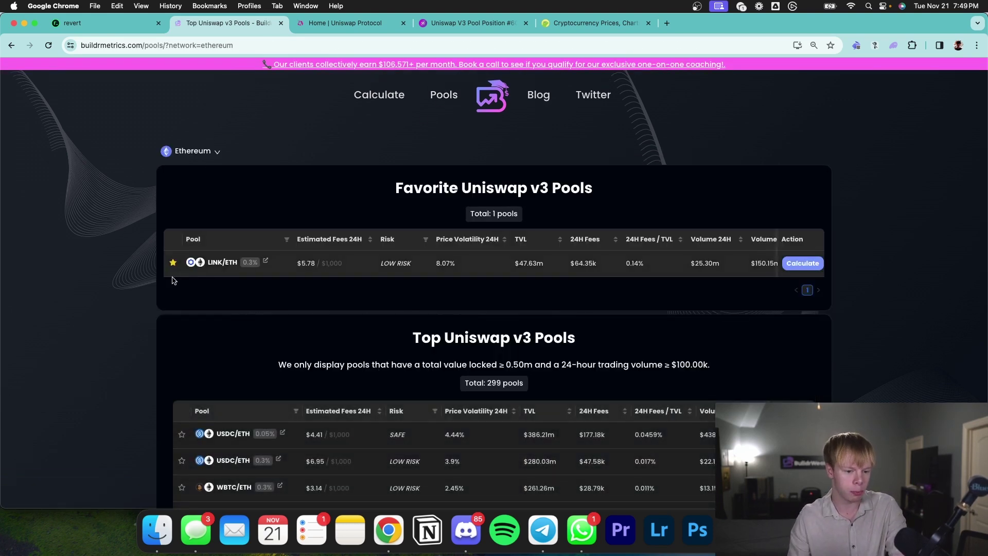
# Remove LINK/ETH from favourite pools and keep Ethereum as the network.
pyautogui.click(173, 264)
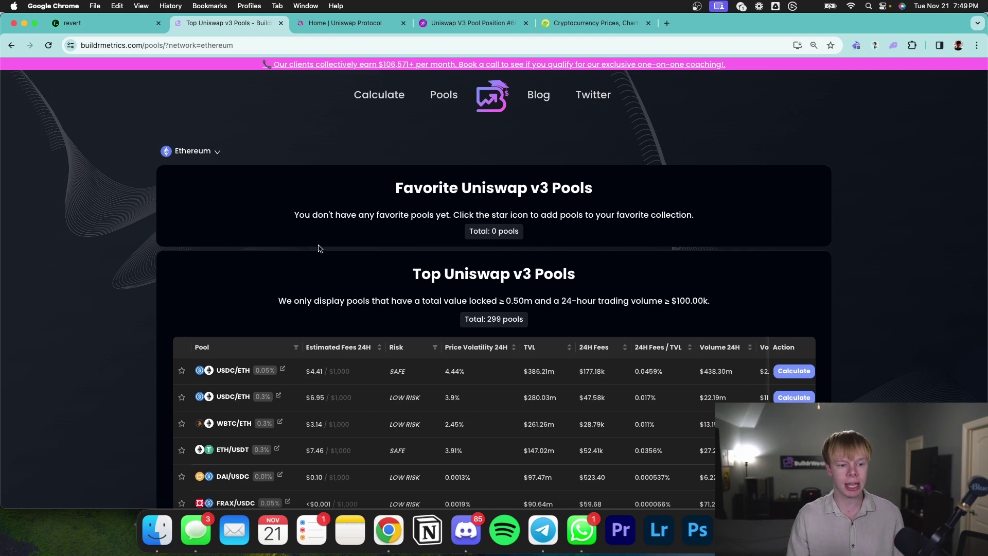
pyautogui.click(192, 150)
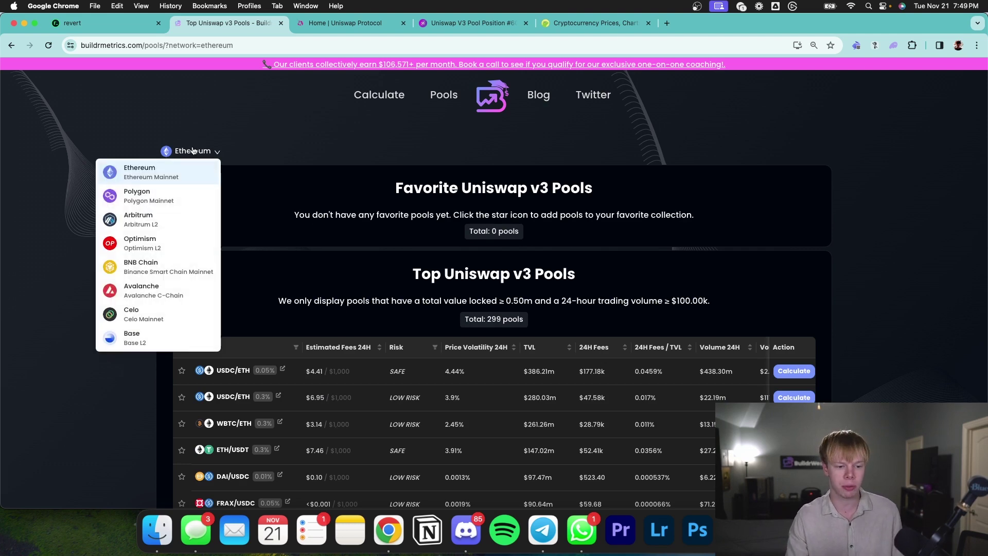
pyautogui.click(192, 150)
pyautogui.scroll(-5, 316, 194)
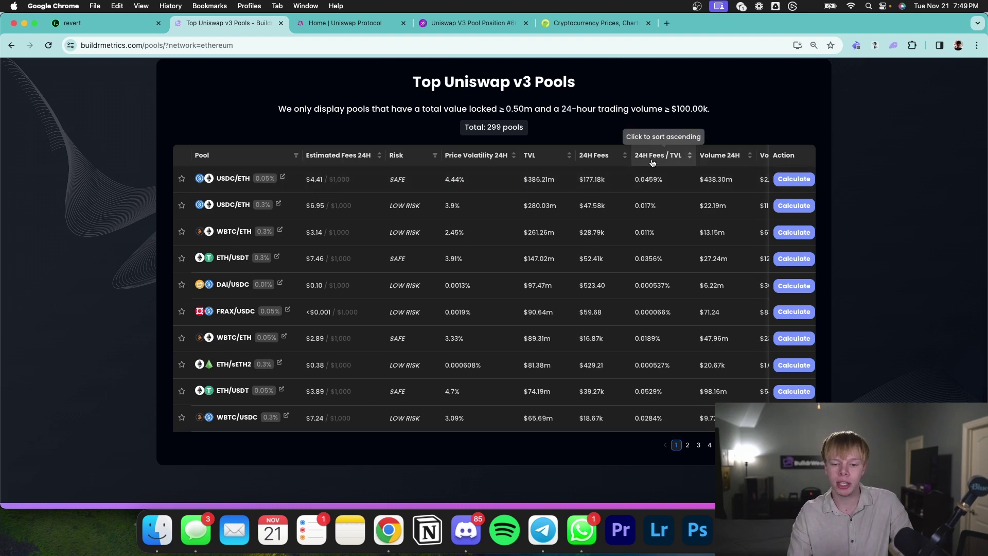
# Sort pools by highest 24H Fees / TVL, check GROK/ETH's fees and TVL, then go to page 2.
pyautogui.click(634, 159)
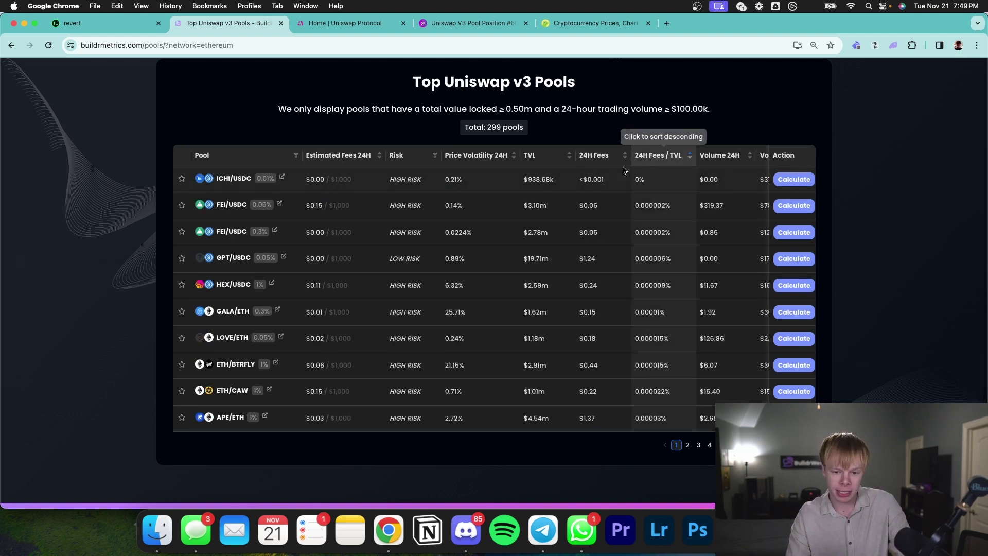
pyautogui.click(657, 161)
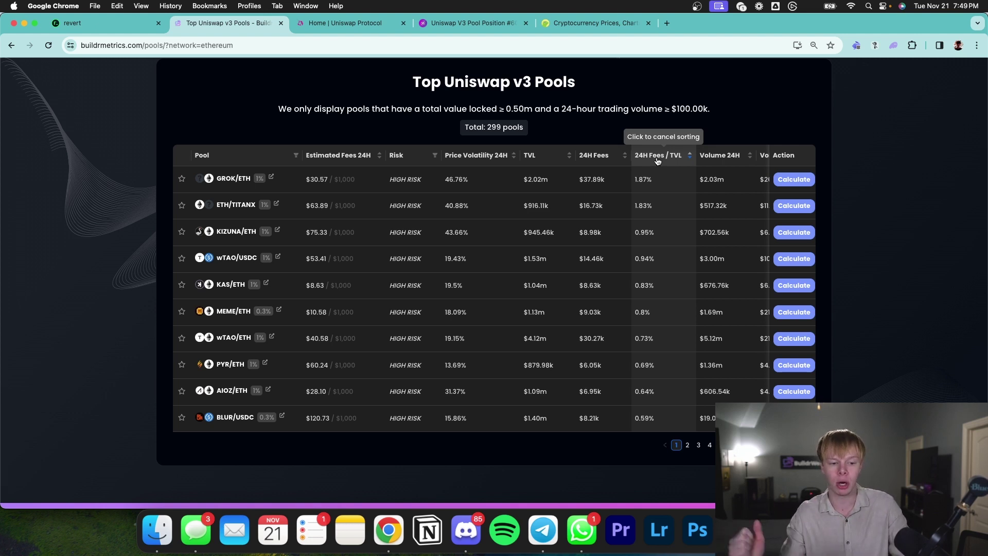
pyautogui.moveTo(395, 175)
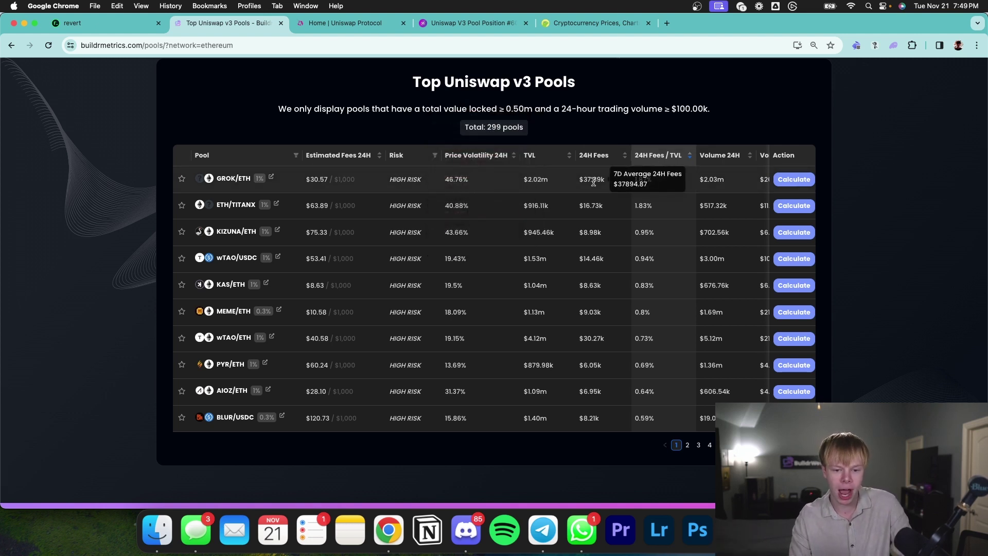
pyautogui.moveTo(232, 186)
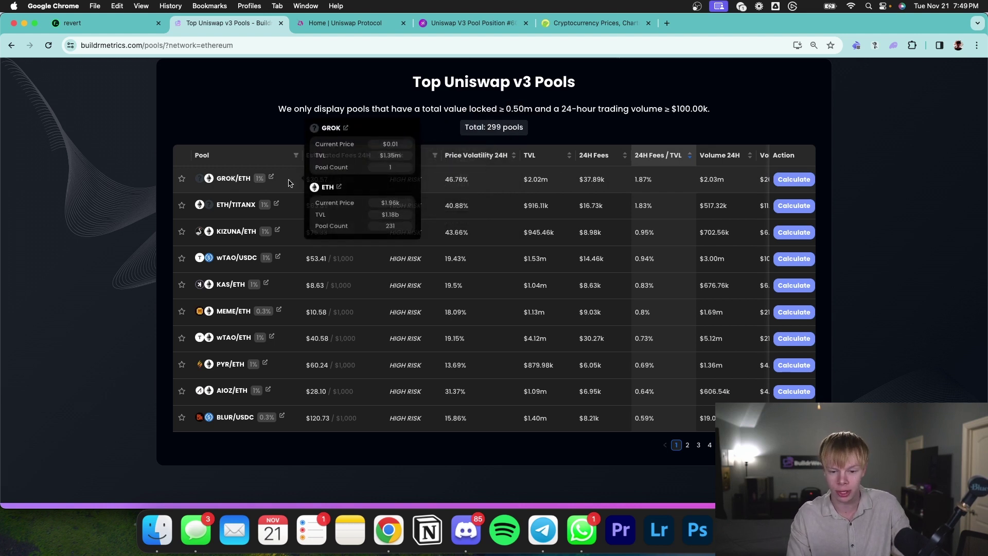
pyautogui.doubleClick(593, 179)
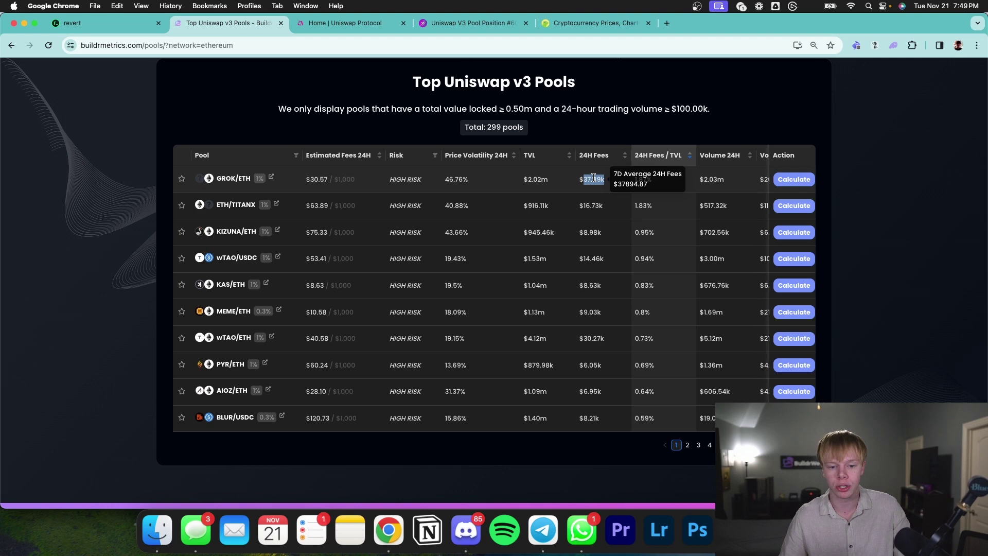
pyautogui.scroll(1, 525, 222)
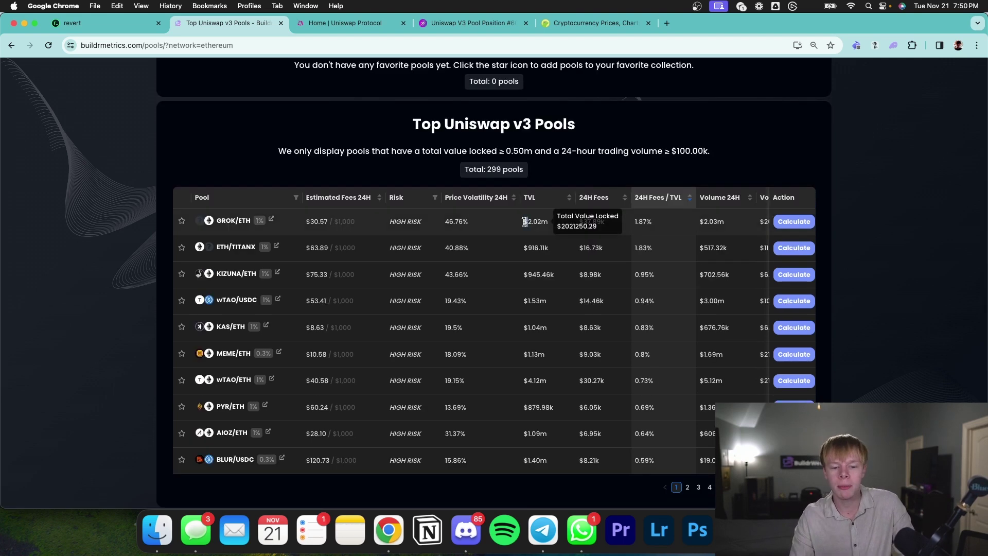
pyautogui.doubleClick(531, 222)
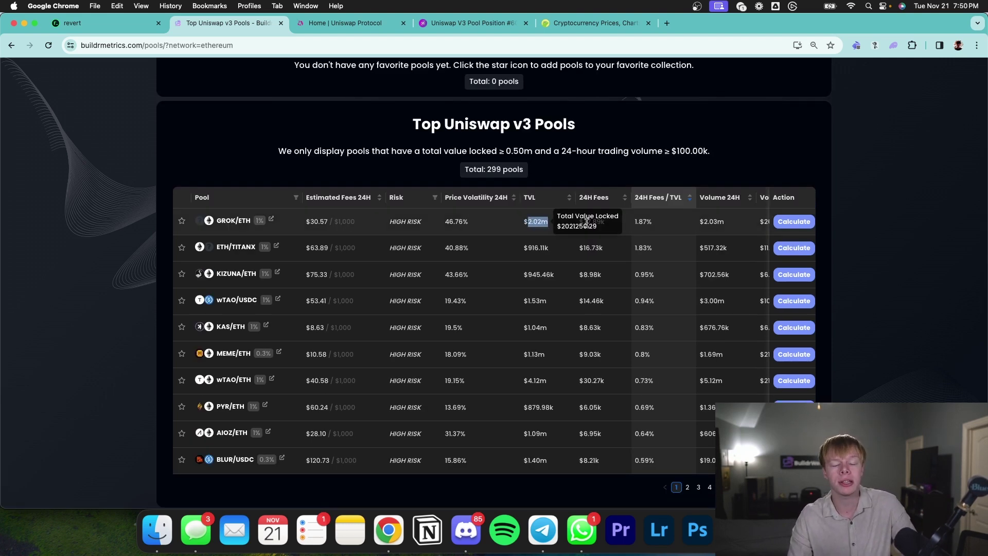
pyautogui.scroll(-2, 587, 222)
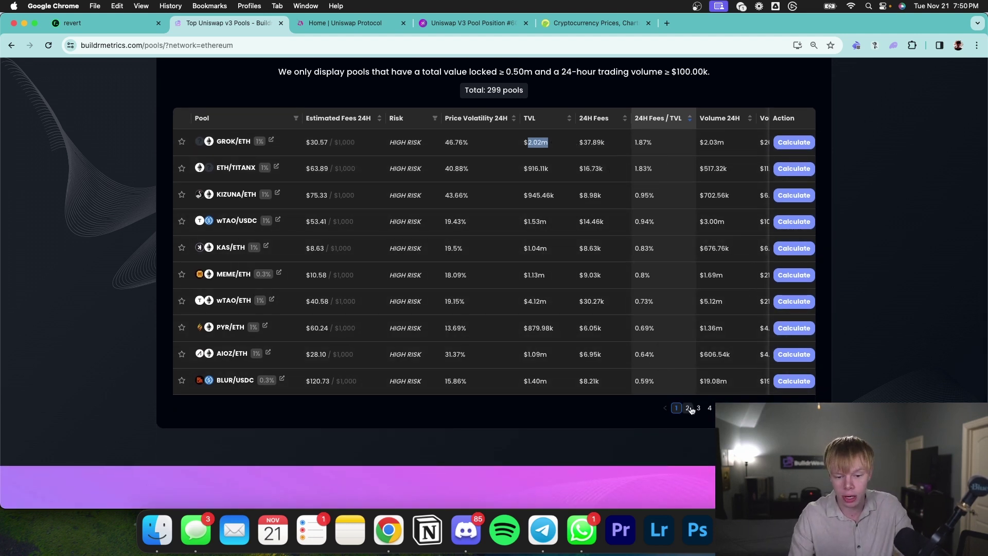
pyautogui.click(687, 408)
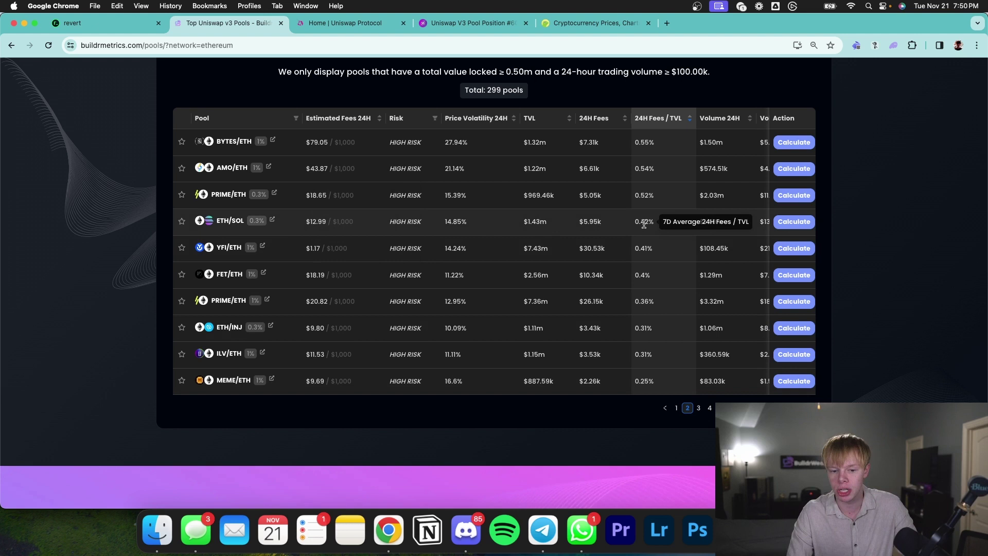
# Open the ETH/SOL, ETH/INJ and ILV/ETH calculators in new tabs.
pyautogui.rightClick(775, 217)
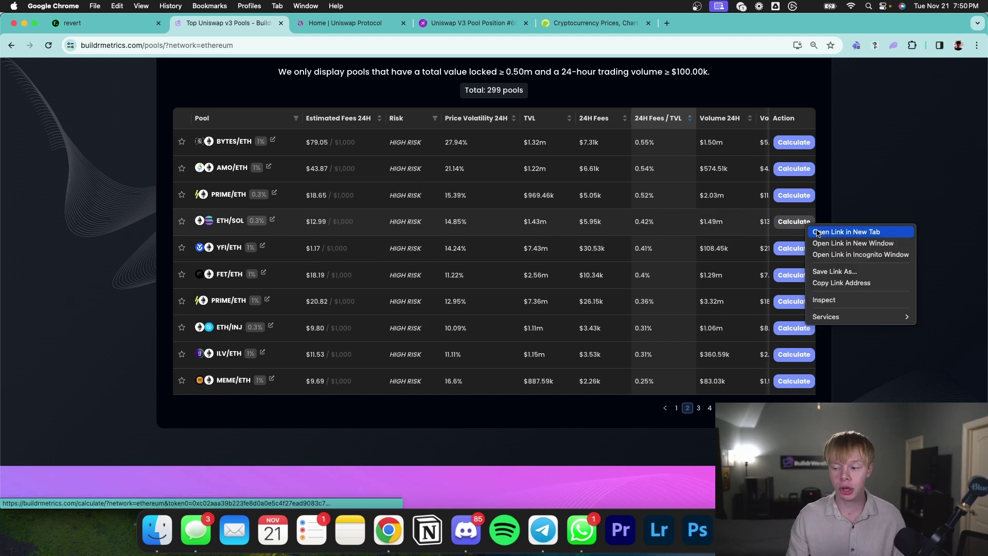
pyautogui.click(818, 232)
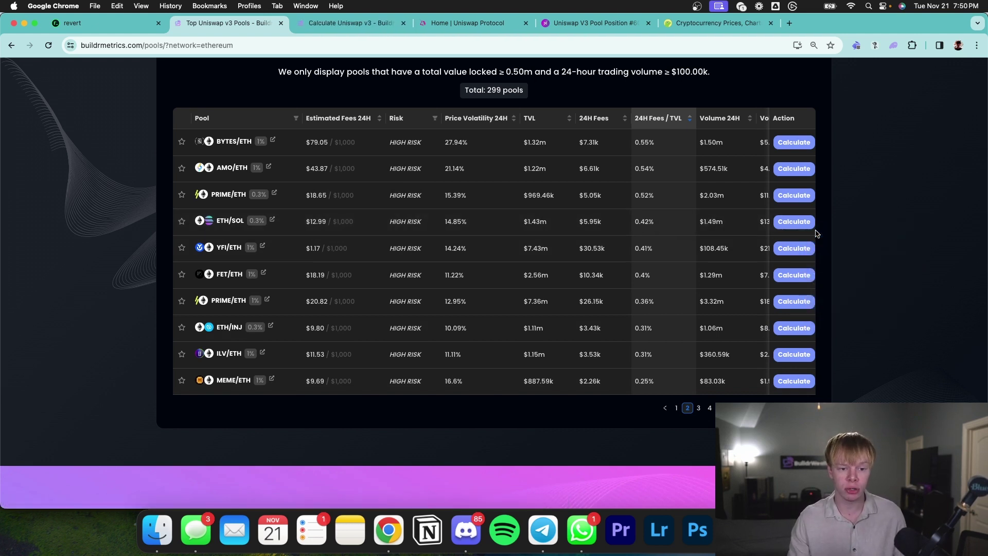
pyautogui.scroll(-1, 319, 338)
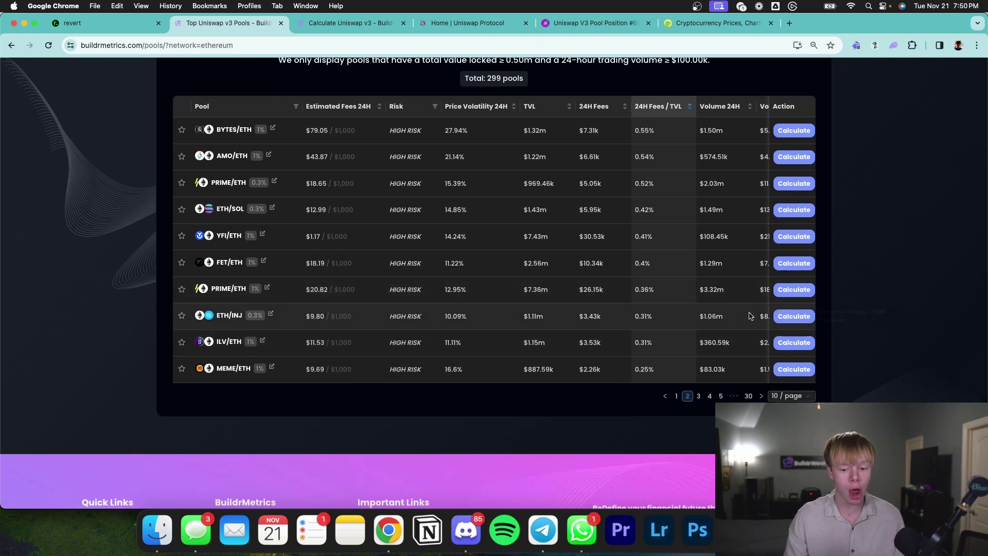
pyautogui.rightClick(802, 317)
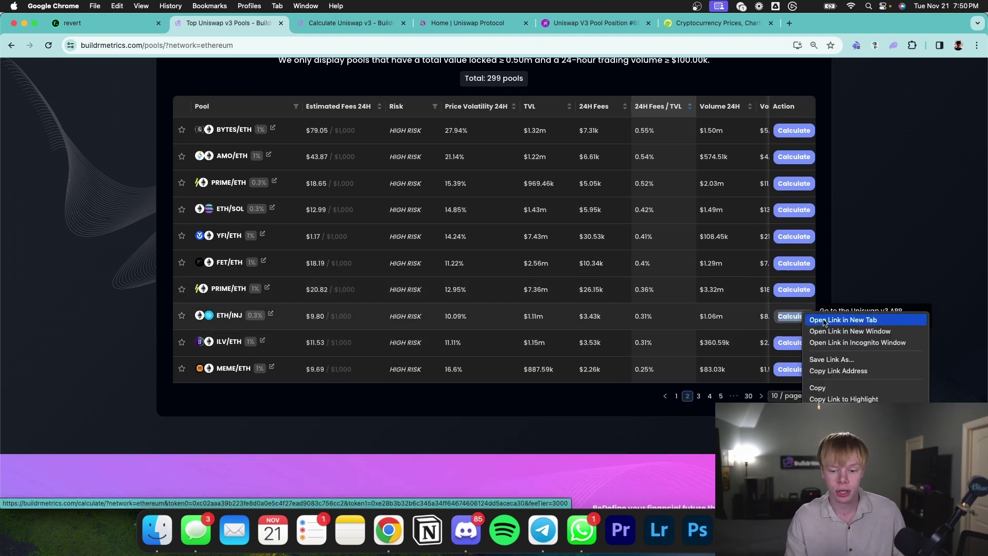
pyautogui.click(825, 324)
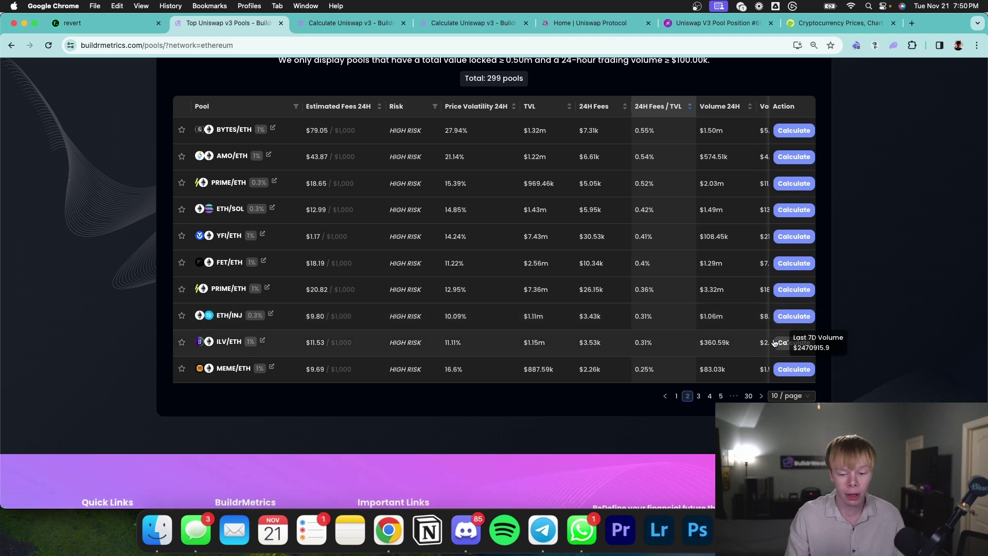
pyautogui.rightClick(792, 346)
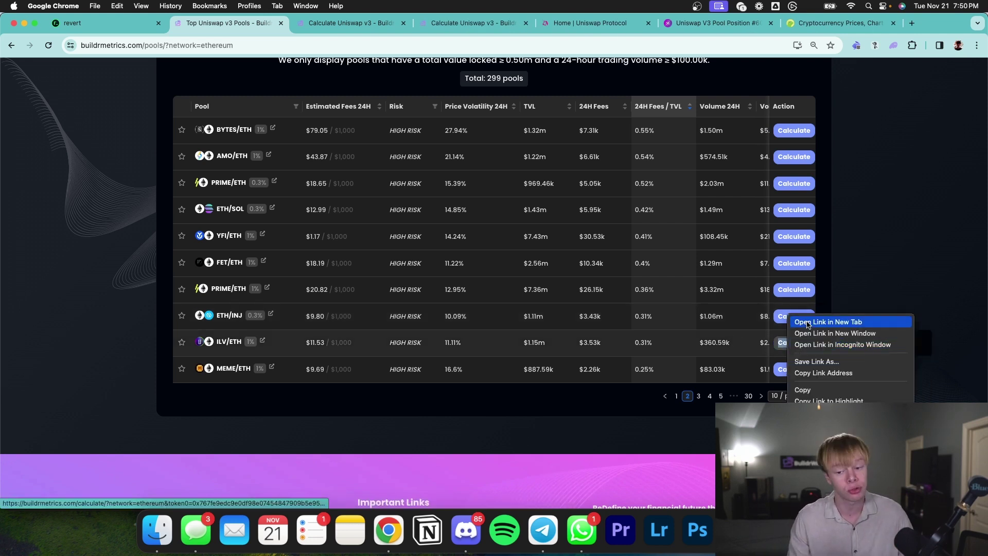
pyautogui.click(828, 322)
# On page 3 of the pool list, favourite BLUR/ETH and ETH/GALA.
pyautogui.click(698, 395)
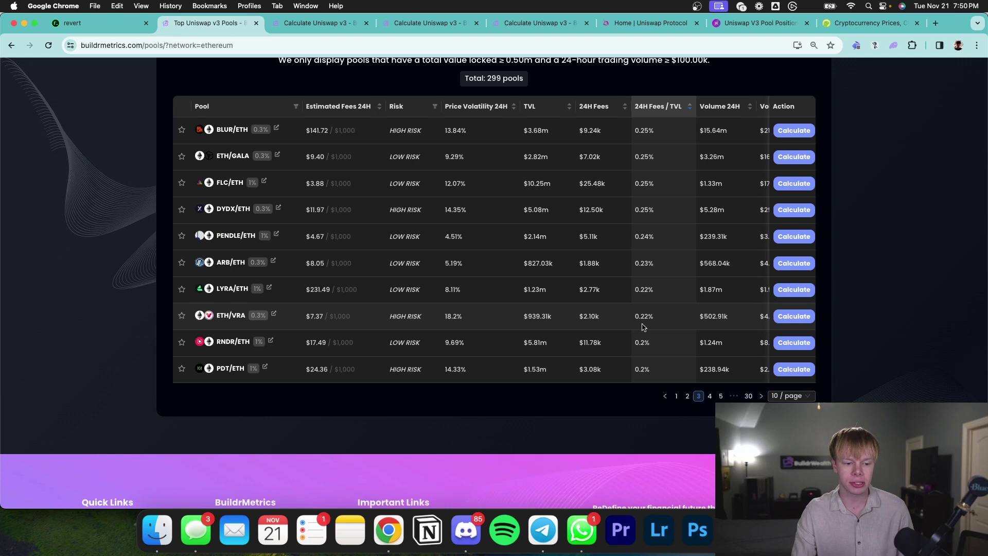
pyautogui.scroll(5, 640, 327)
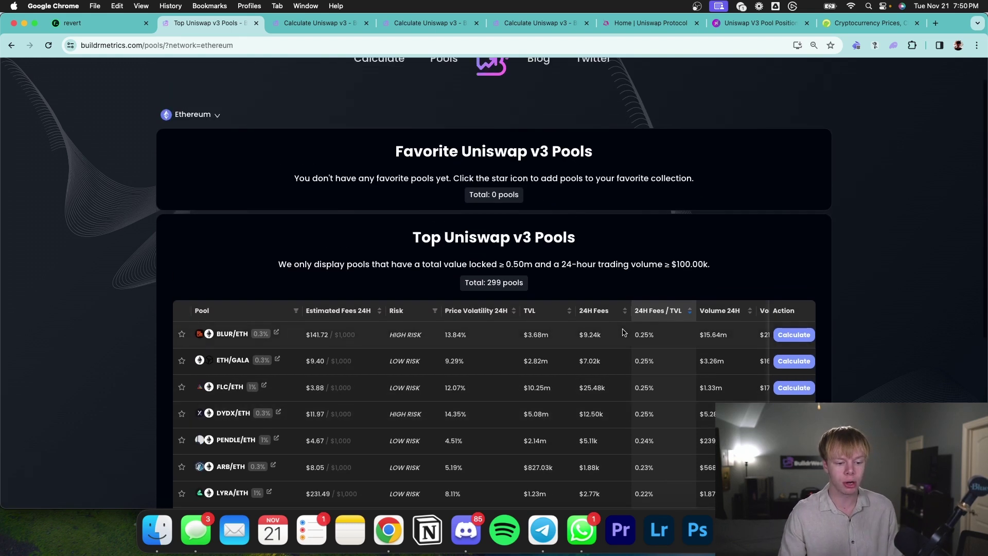
pyautogui.click(182, 334)
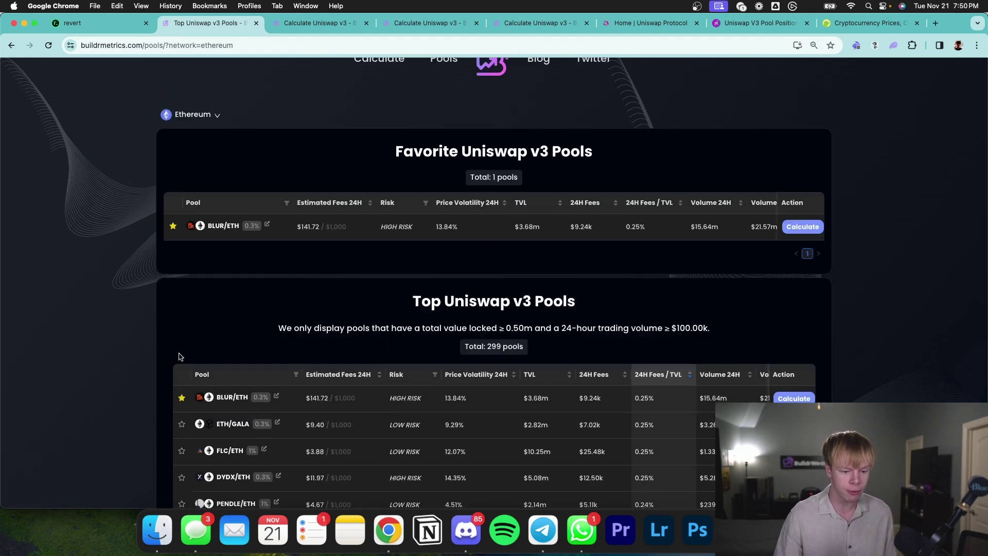
pyautogui.click(184, 425)
pyautogui.click(206, 116)
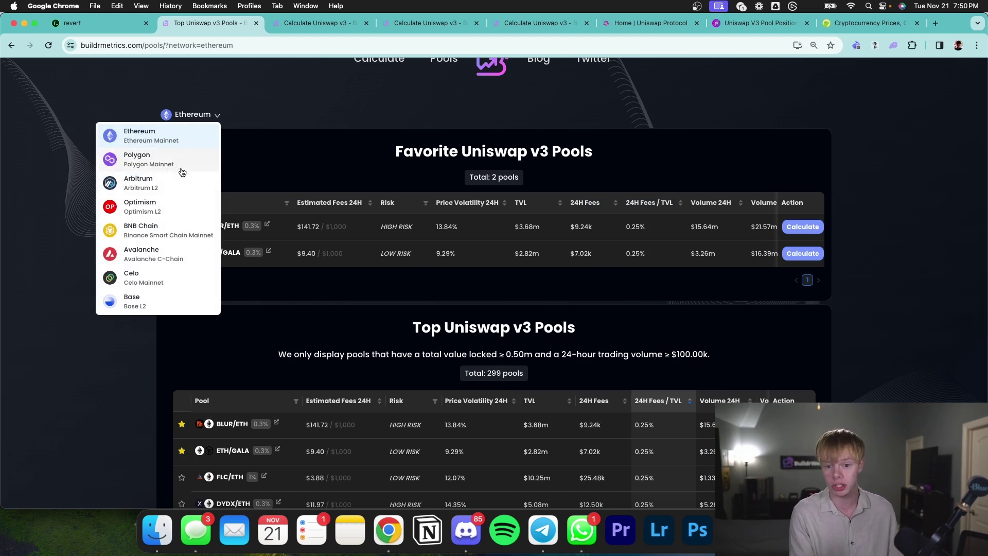
# Open Chainlink's LINK price page ($13.69) from the CoinGecko tab.
pyautogui.press('super+9')
pyautogui.scroll(-3, 644, 236)
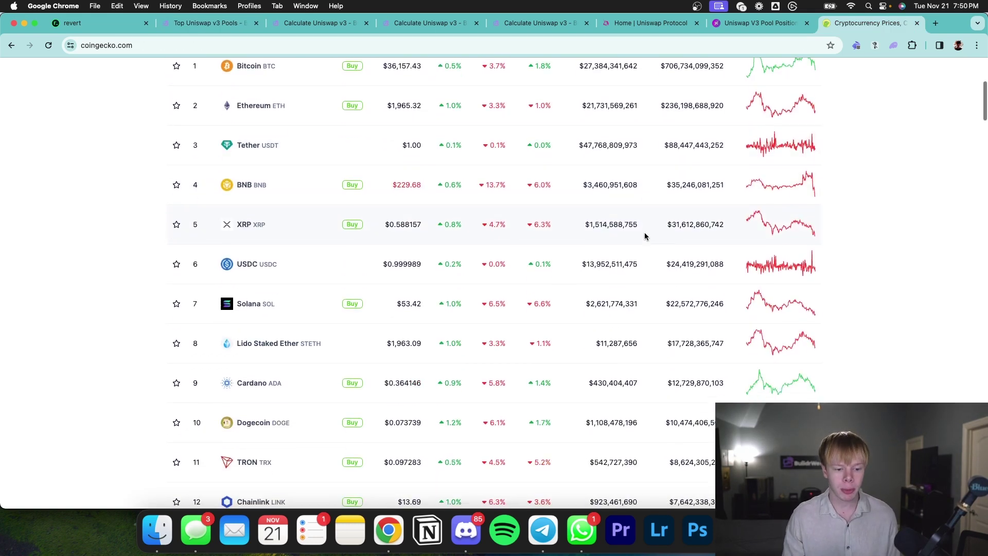
pyautogui.scroll(-5, 676, 232)
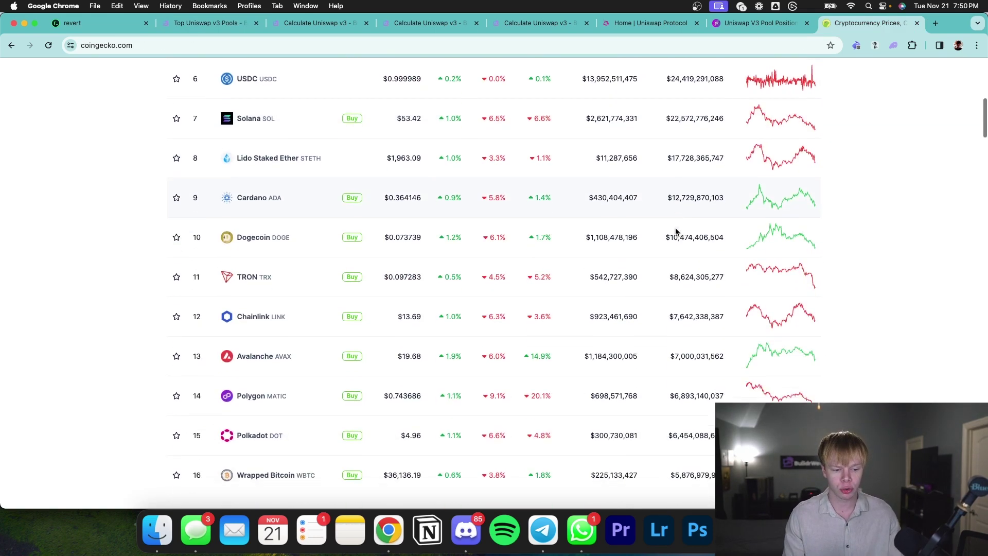
pyautogui.click(265, 237)
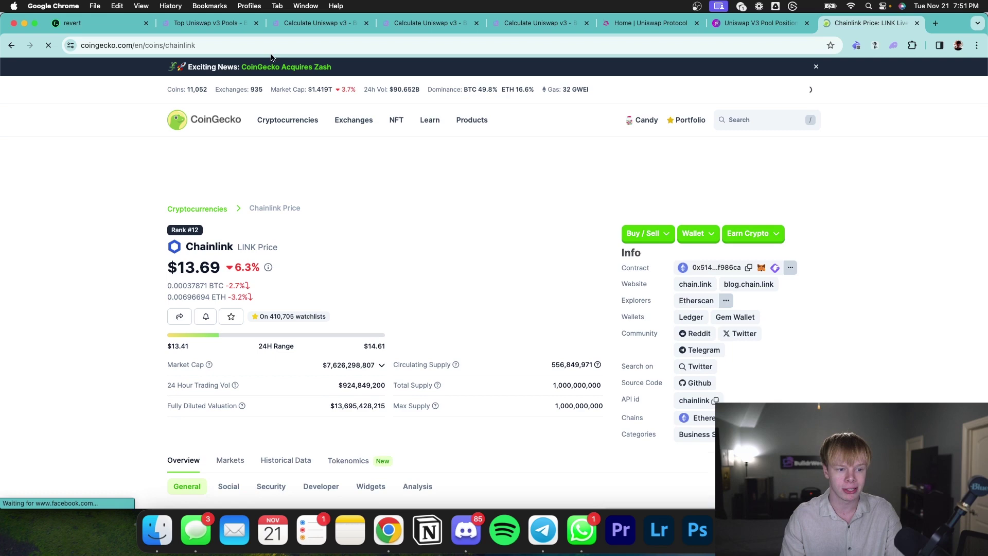
pyautogui.click(271, 50)
# Search 'link' on info.uniswap.org and rank ChainLink's pools by 24H volume, led by LINK/ETH 0.3%.
pyautogui.write('info.uniswap.org')
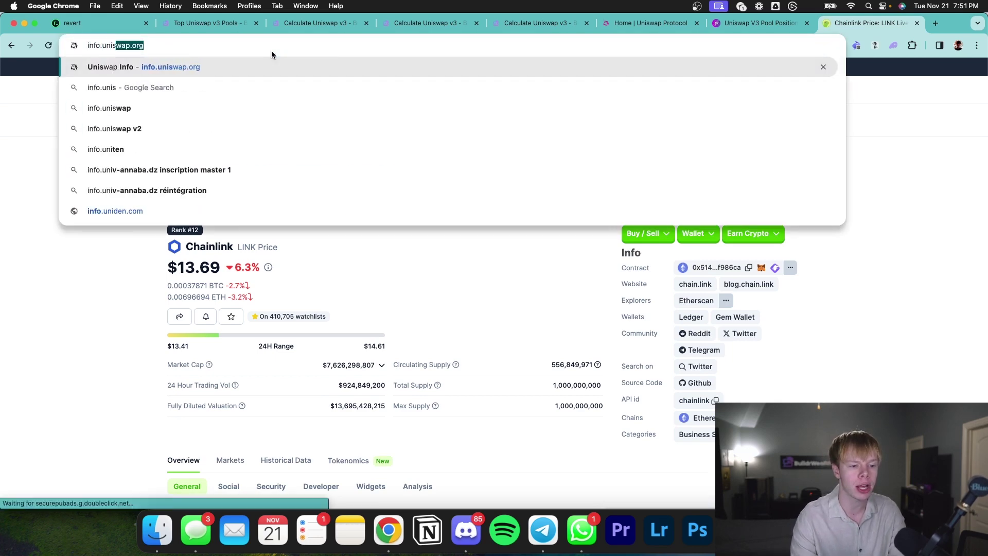
pyautogui.press('Return')
pyautogui.click(787, 93)
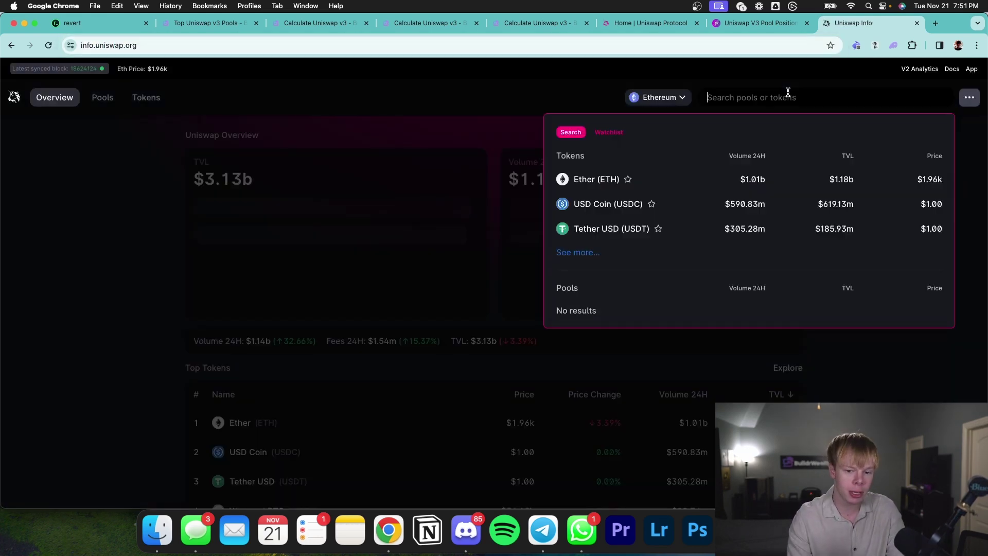
pyautogui.write('link')
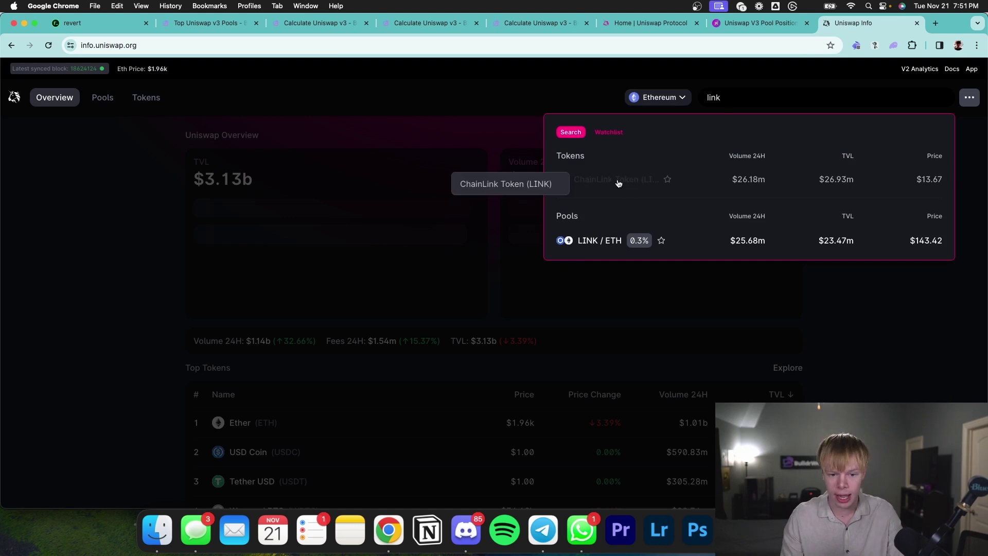
pyautogui.click(596, 179)
pyautogui.scroll(-5, 550, 181)
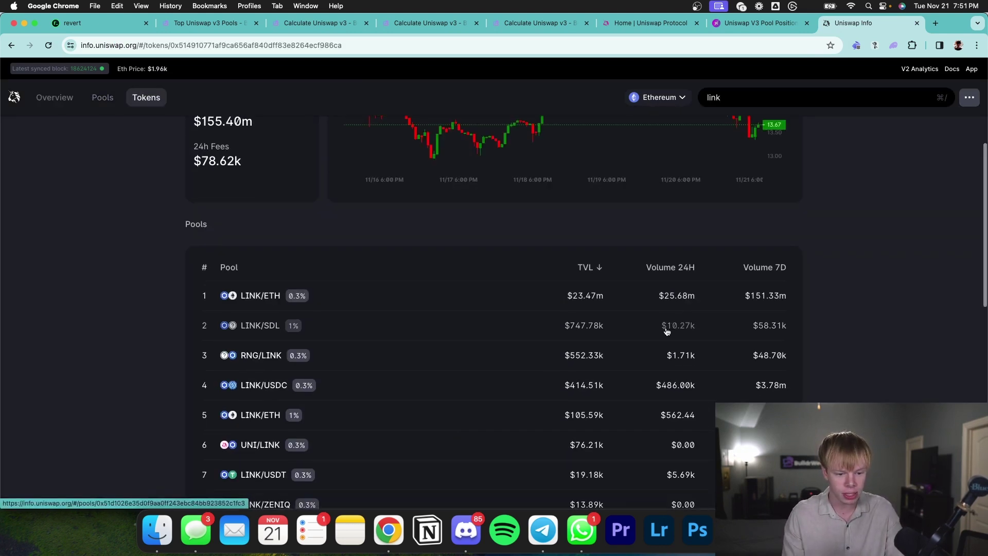
pyautogui.scroll(-2, 720, 335)
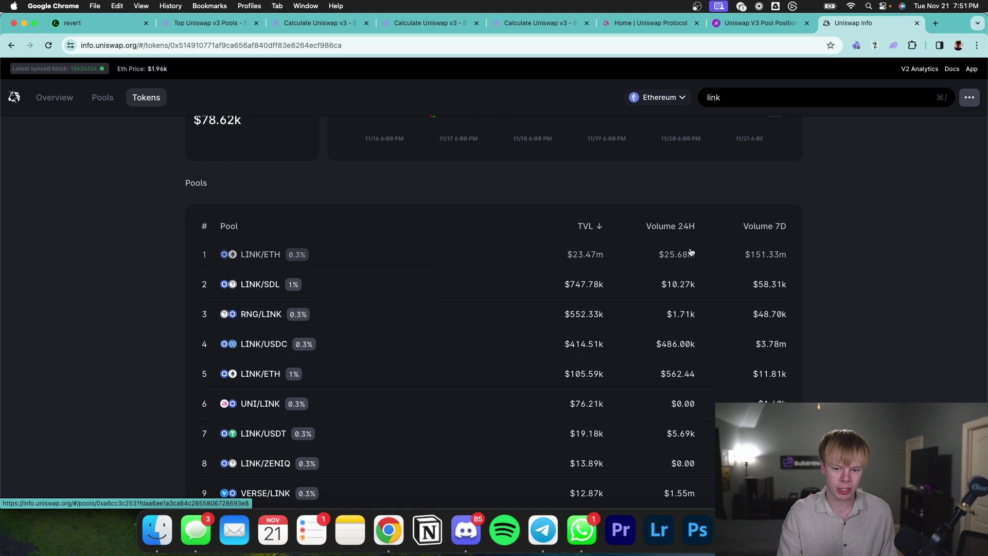
pyautogui.click(671, 227)
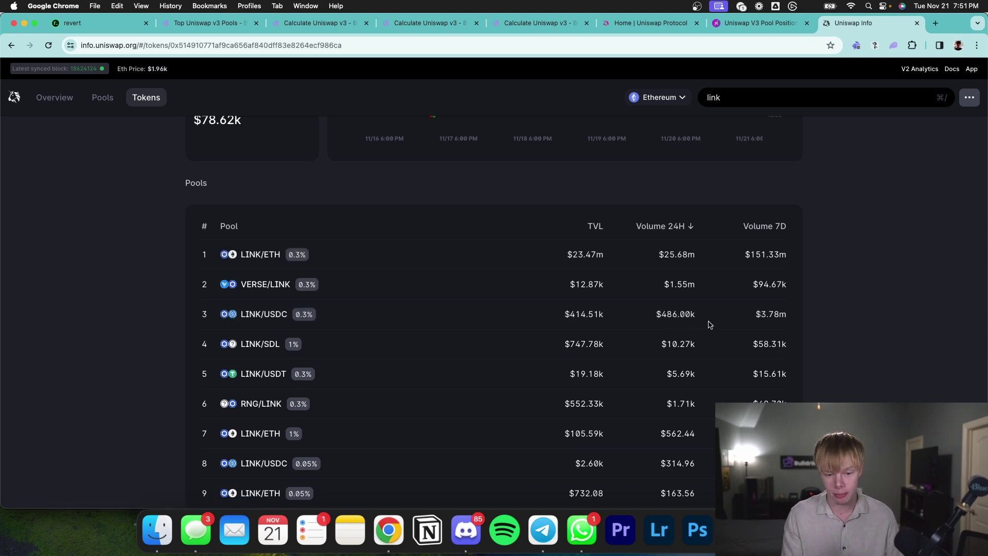
# Run the Uniswap v3 position calculator for the ETH/LINK pair.
pyautogui.click(247, 23)
pyautogui.click(379, 81)
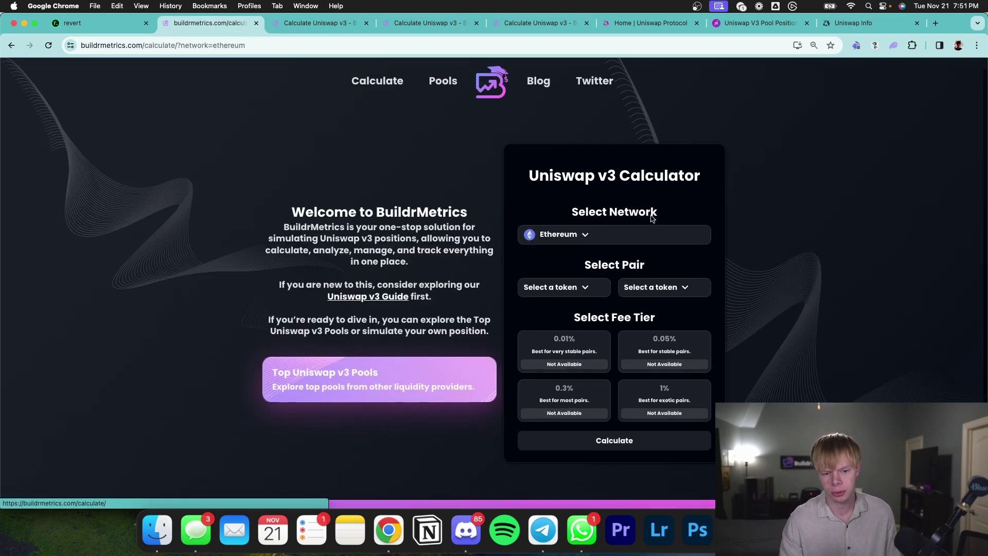
pyautogui.click(575, 290)
pyautogui.click(555, 225)
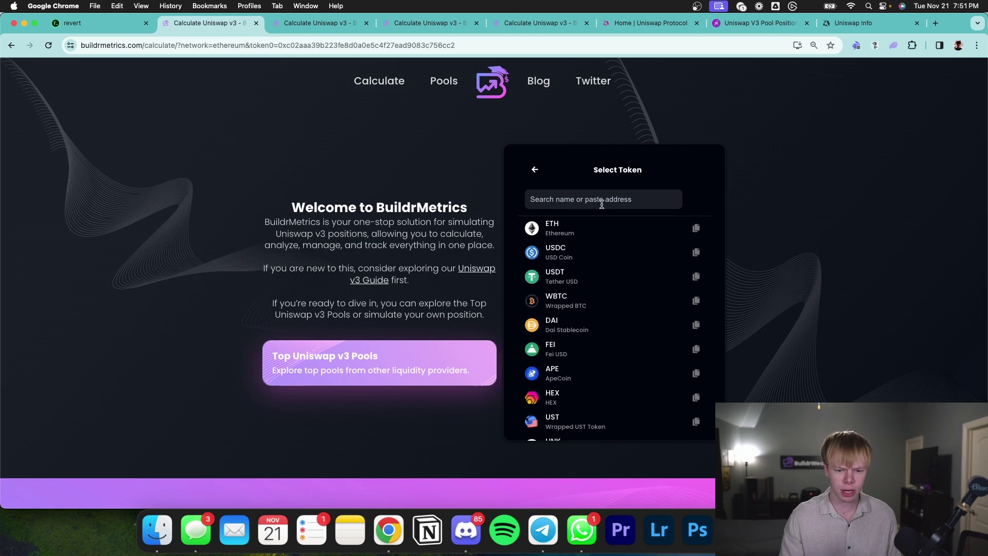
pyautogui.write('link')
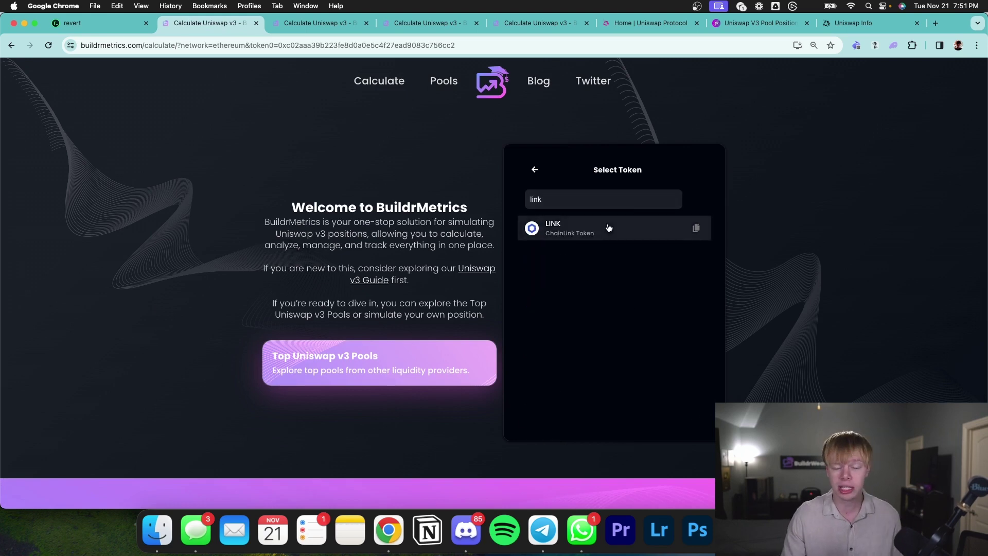
pyautogui.click(607, 226)
pyautogui.click(577, 441)
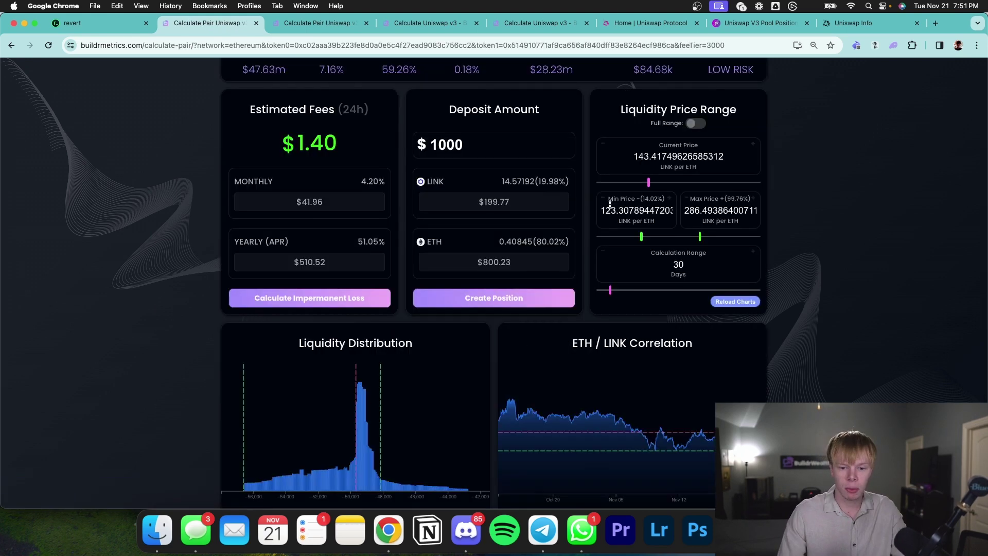
# Set the price range to a 165 max and 100 min LINK per ETH.
pyautogui.moveTo(700, 237); pyautogui.dragTo(656, 236)
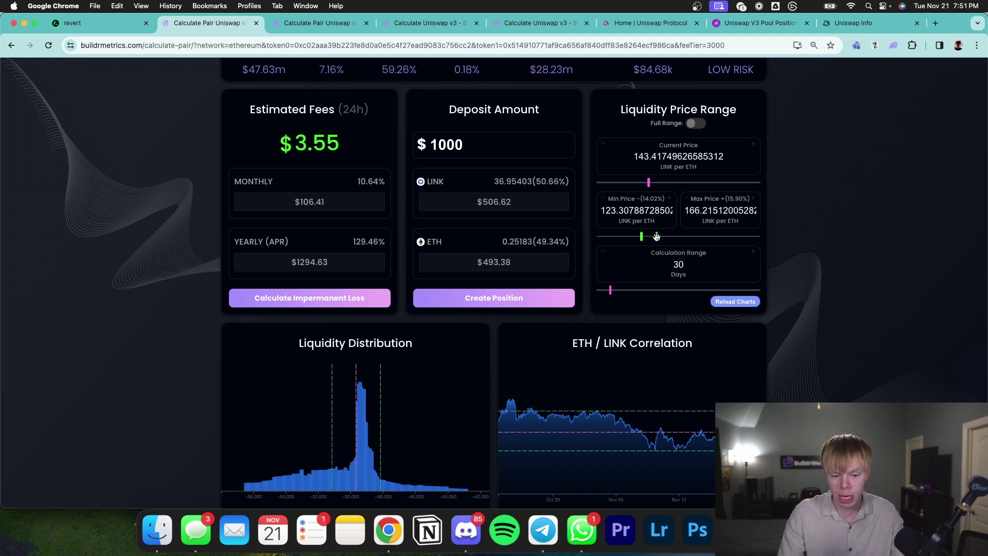
pyautogui.doubleClick(715, 212)
pyautogui.write('165')
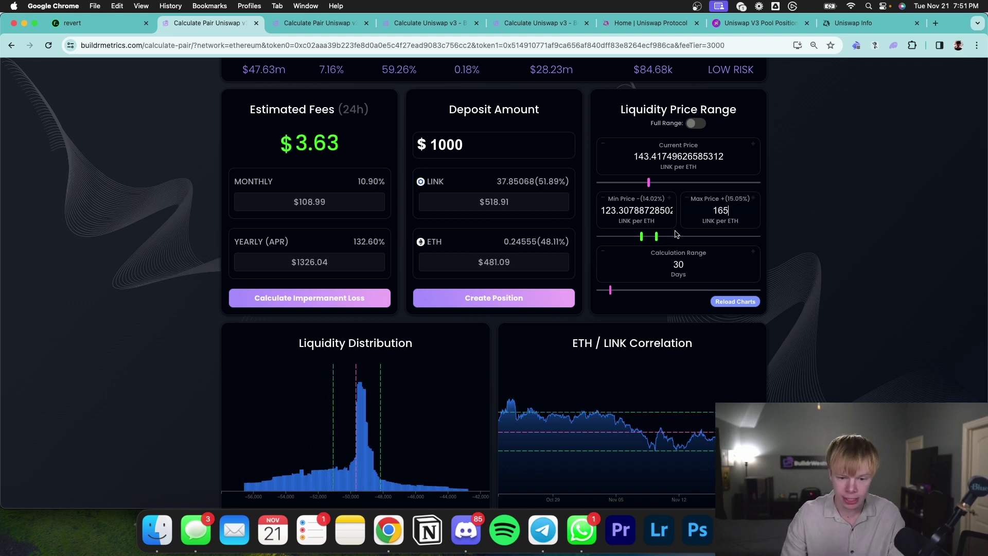
pyautogui.moveTo(641, 236); pyautogui.dragTo(632, 236)
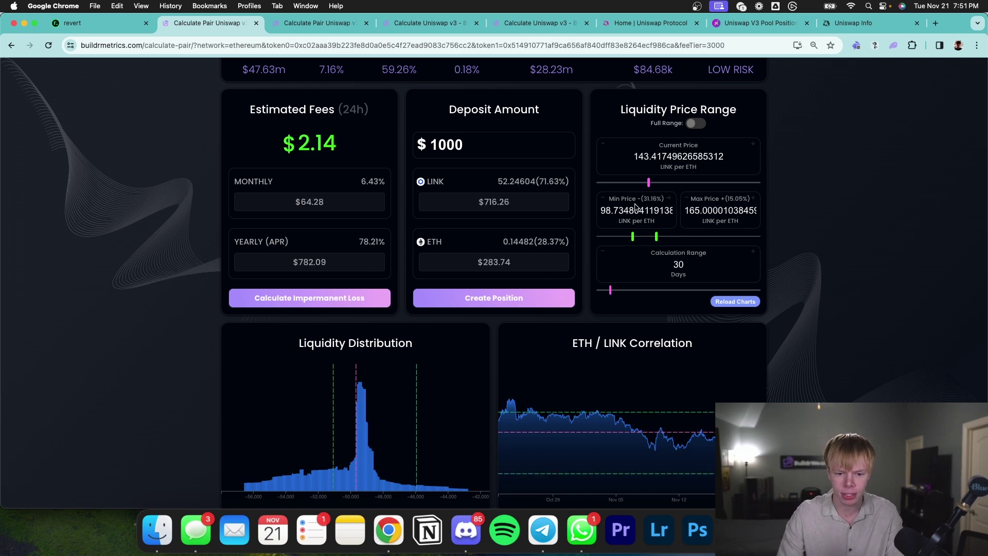
pyautogui.doubleClick(636, 209)
pyautogui.write('100')
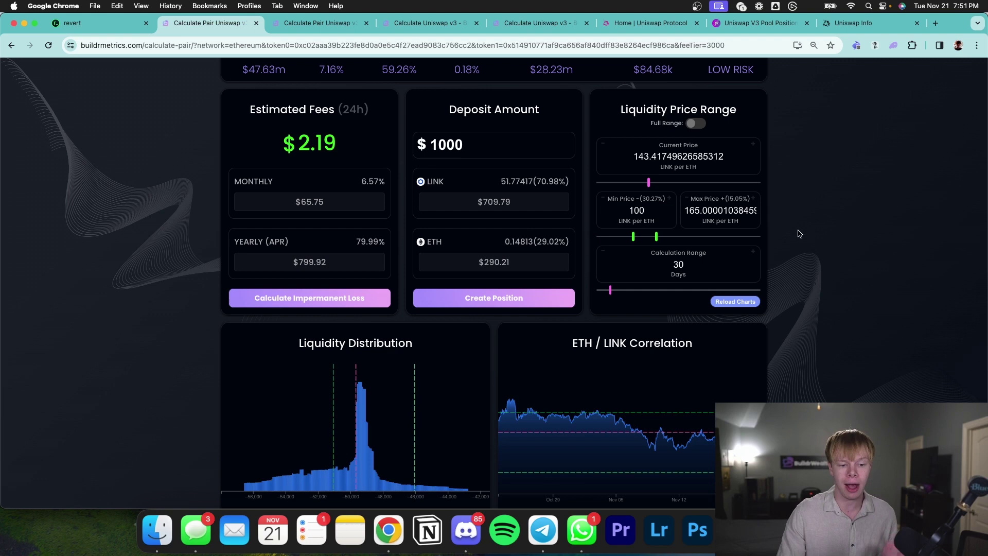
pyautogui.scroll(-2, 504, 218)
pyautogui.moveTo(356, 185); pyautogui.dragTo(388, 186)
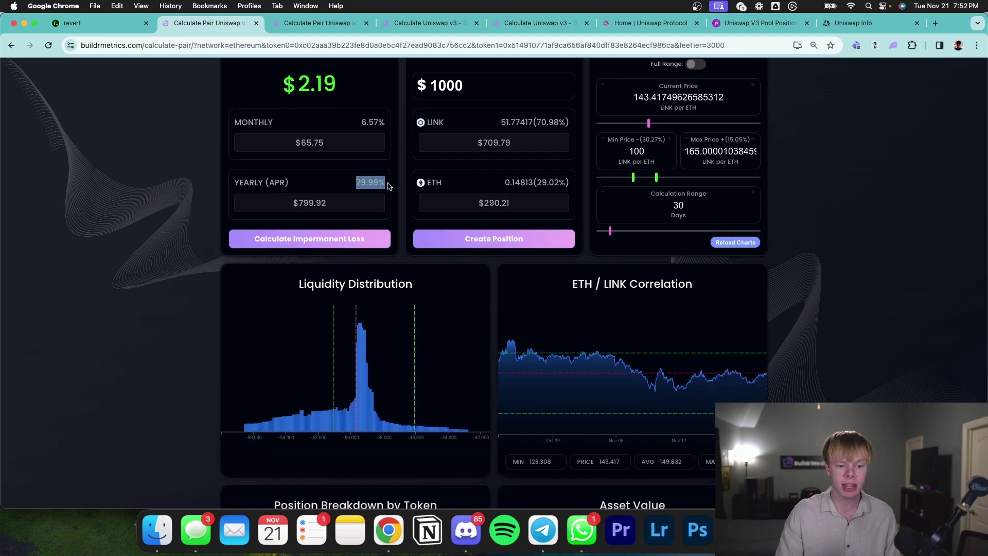
pyautogui.scroll(-5, 597, 216)
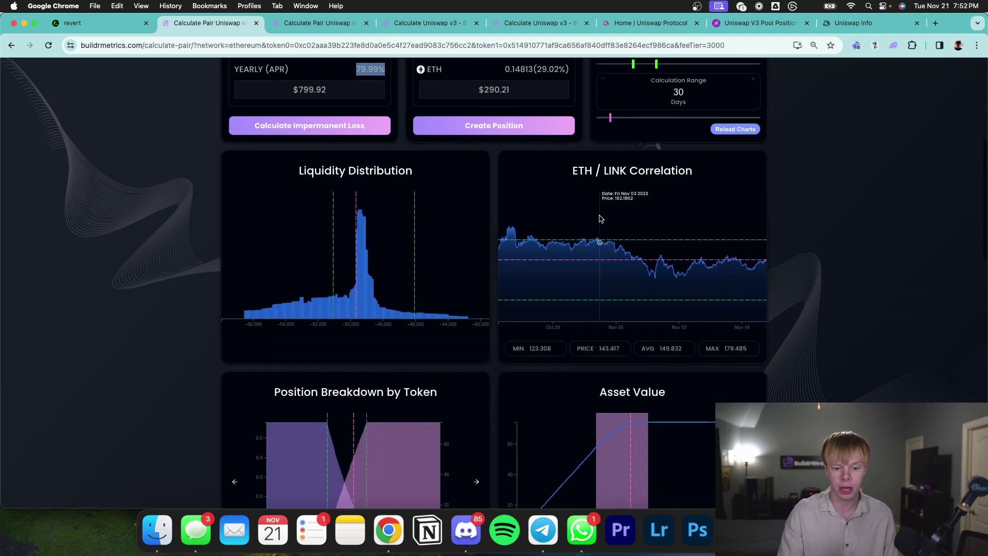
pyautogui.scroll(5, 597, 216)
pyautogui.scroll(-10, 554, 236)
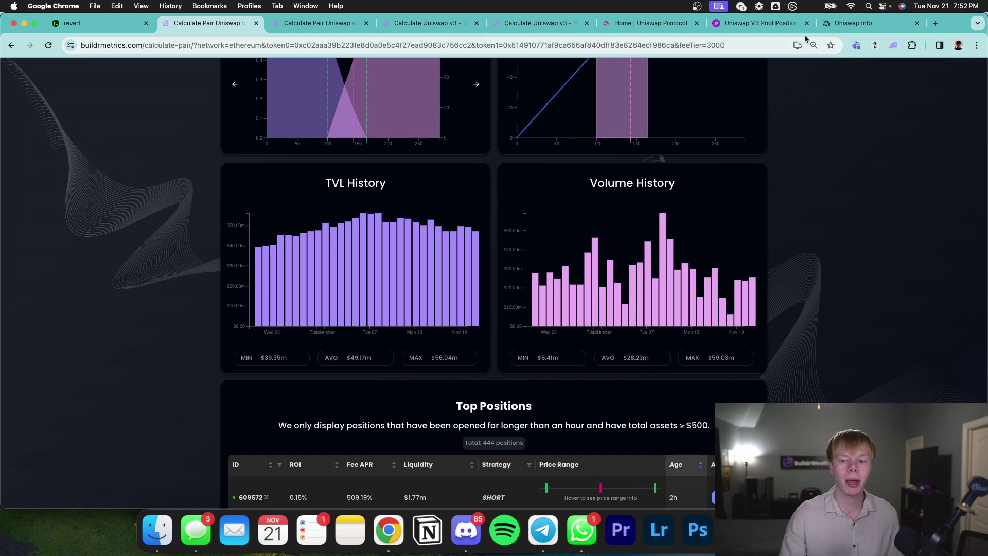
# Go to CoinGecko and open the global crypto market cap charts.
pyautogui.click(864, 22)
pyautogui.click(717, 45)
pyautogui.write('coinge')
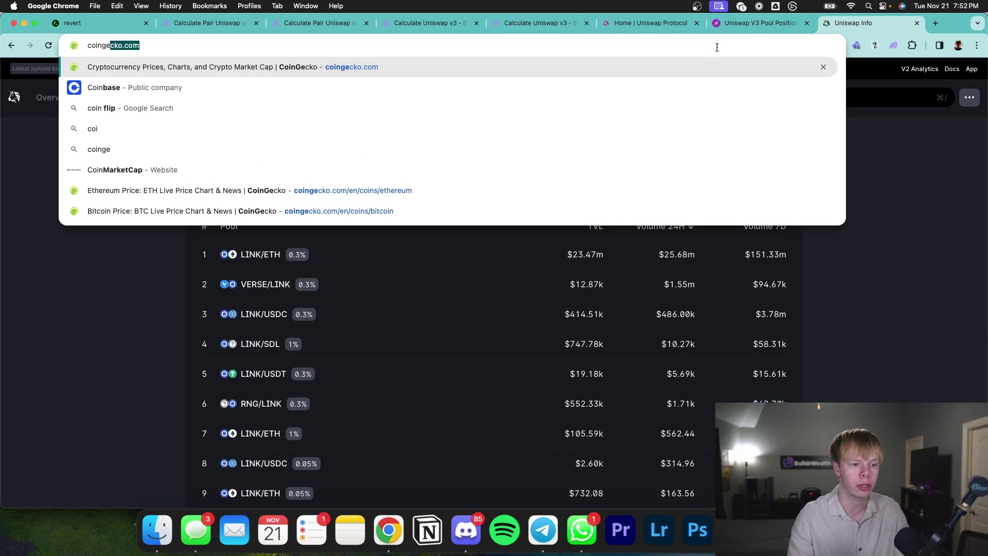
pyautogui.press('Return')
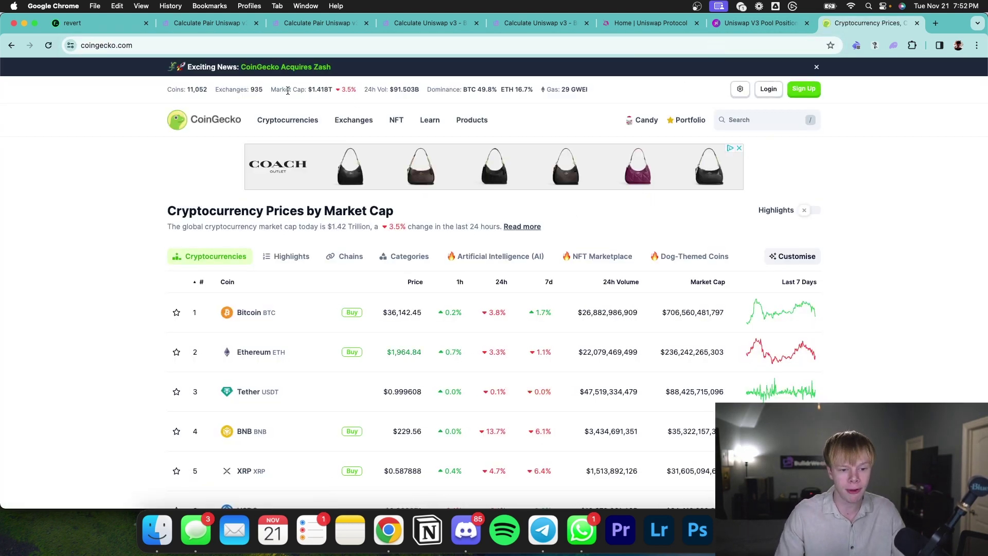
pyautogui.click(317, 90)
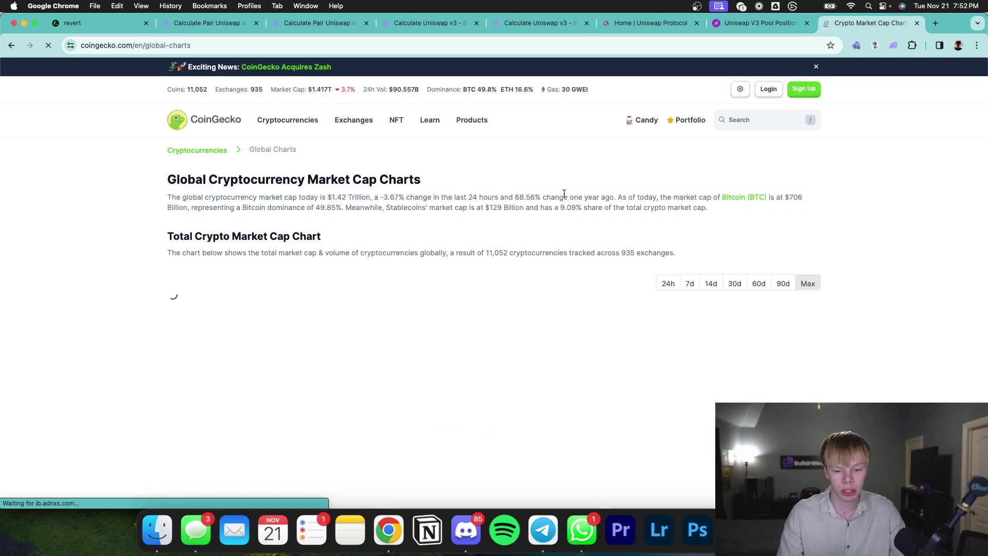
pyautogui.scroll(-2, 618, 206)
# View the market cap chart over 7, 14, then 30 days, then return to the ETH/LINK calculator.
pyautogui.click(695, 223)
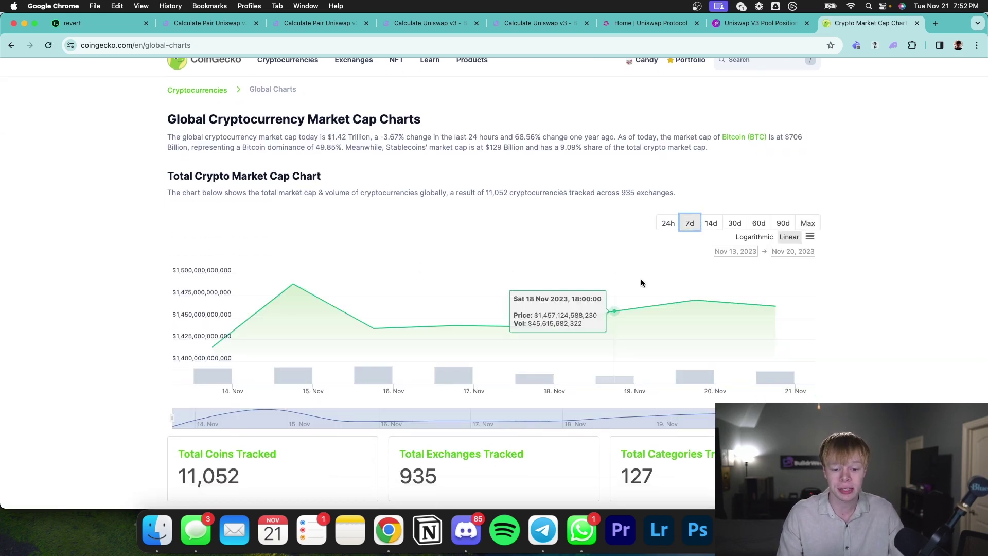
pyautogui.click(712, 224)
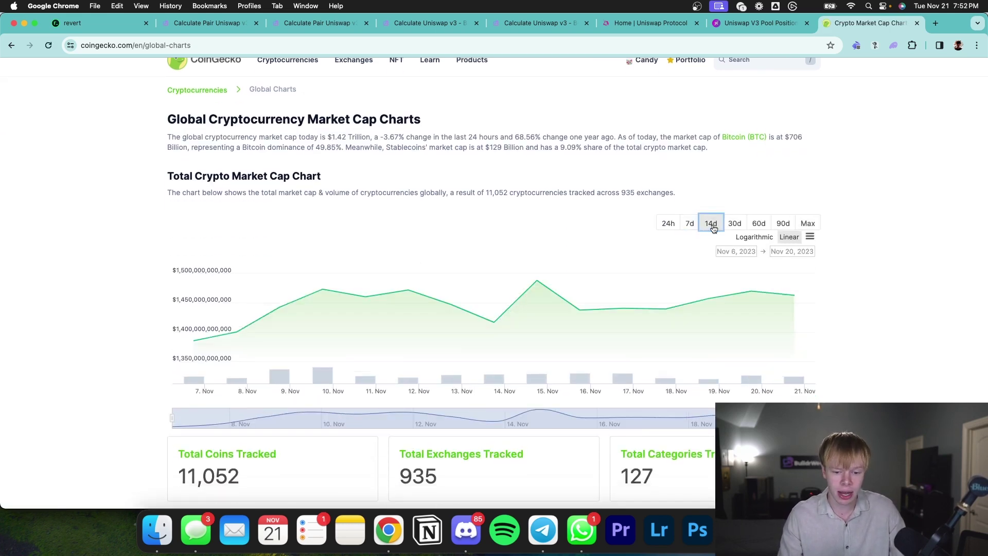
pyautogui.click(734, 223)
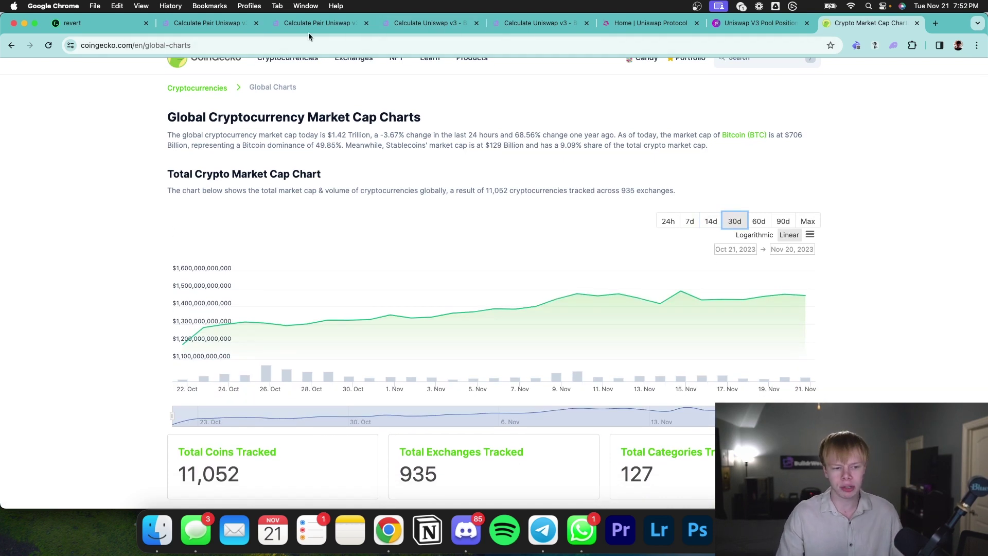
pyautogui.click(225, 26)
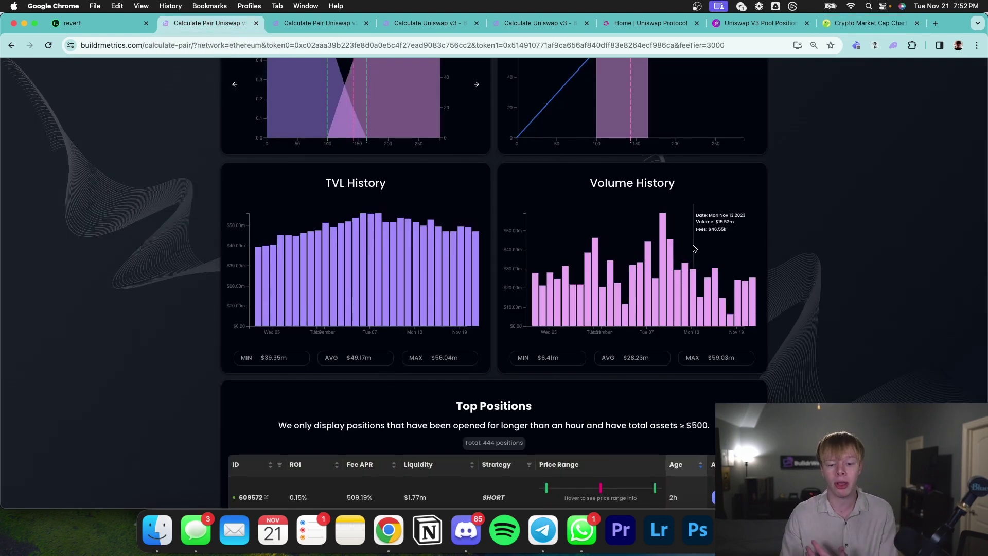
# Scroll to Top Positions and check the fee breakdown of the 509.19% APR position.
pyautogui.scroll(-1, 683, 251)
pyautogui.scroll(-4, 683, 250)
pyautogui.scroll(-2, 684, 251)
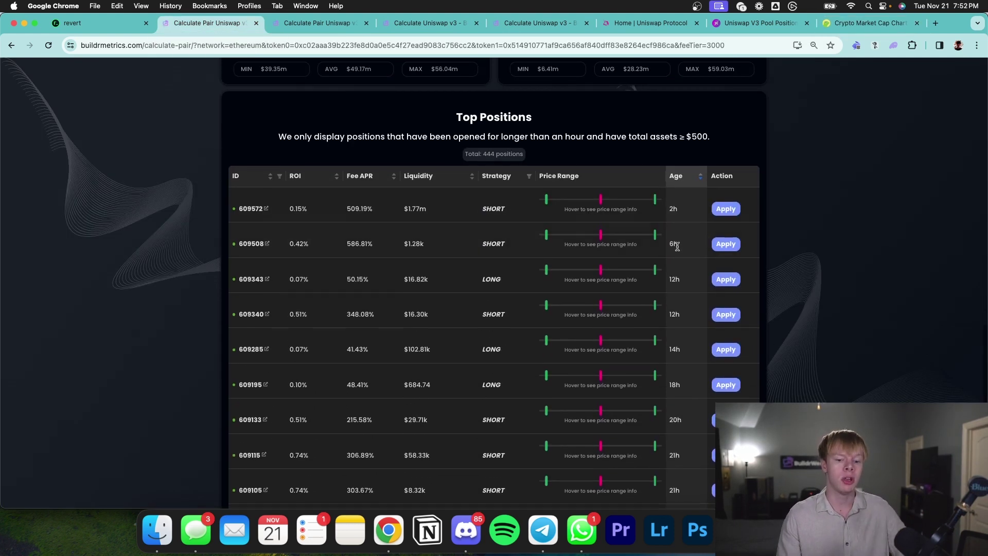
pyautogui.tripleClick(469, 137)
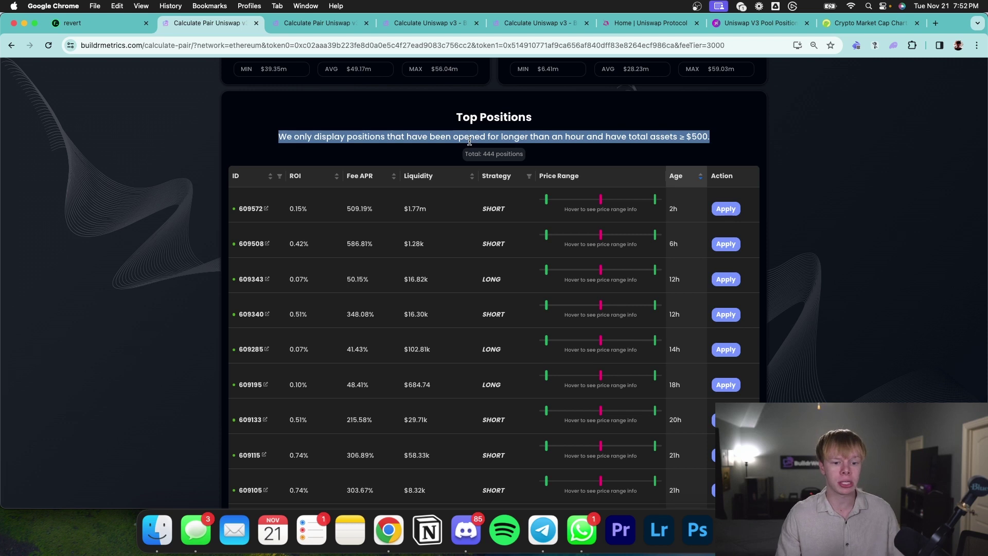
pyautogui.click(361, 207)
pyautogui.click(805, 220)
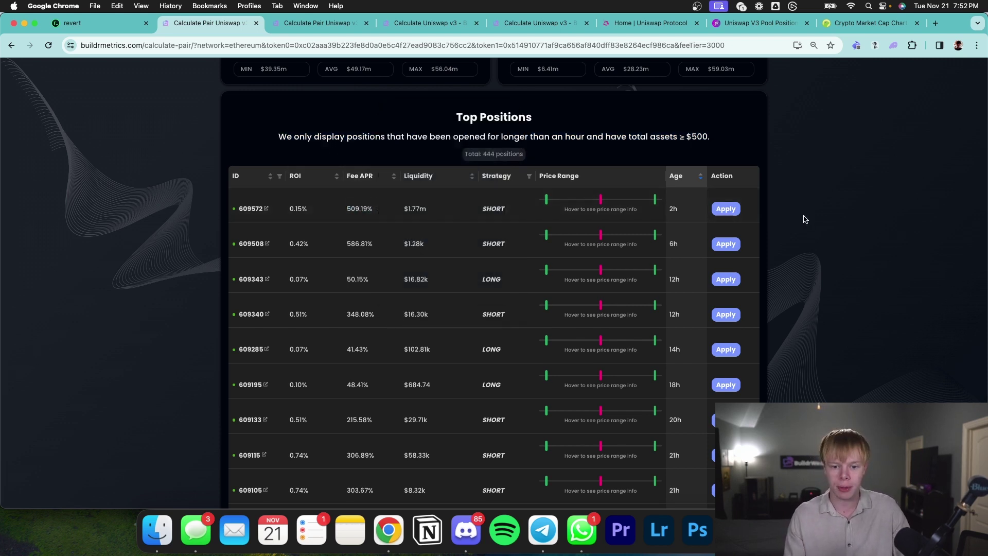
# Sort the top positions by age, oldest first, and jump to page 27.
pyautogui.moveTo(673, 208)
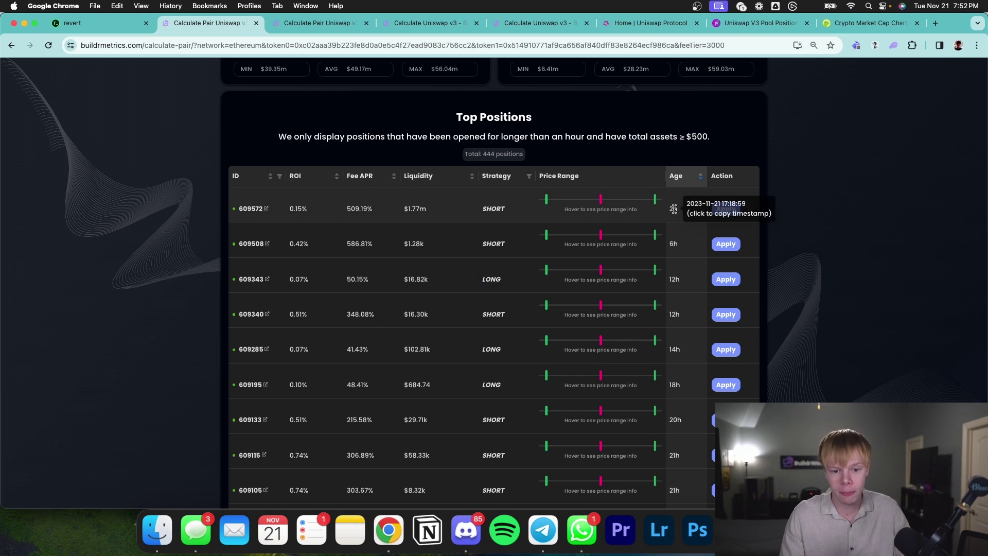
pyautogui.click(683, 181)
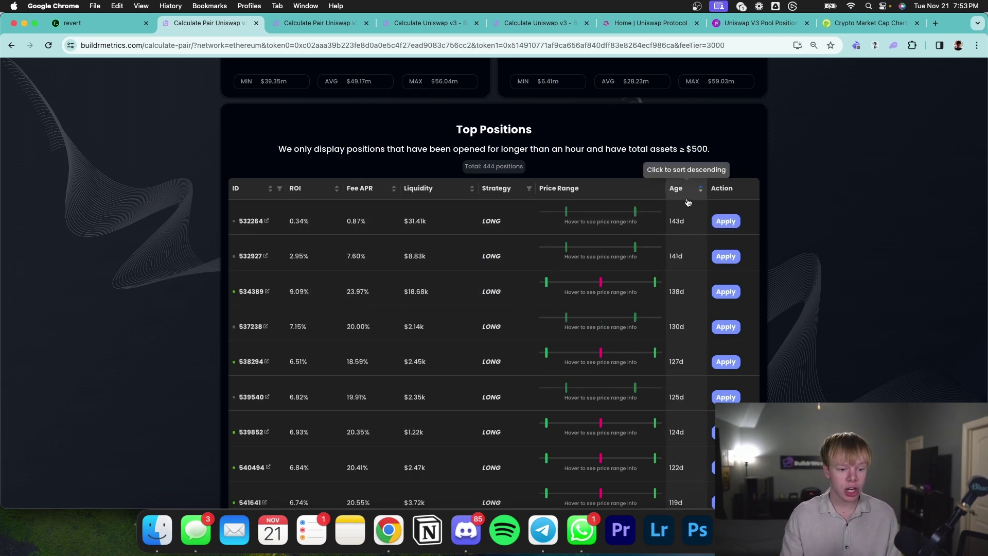
pyautogui.scroll(-4, 688, 201)
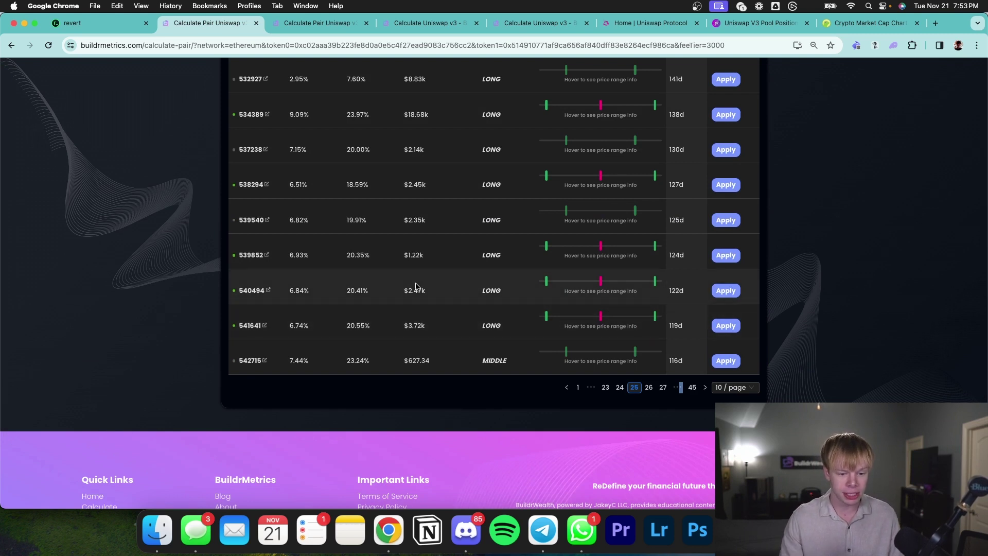
pyautogui.doubleClick(357, 290)
pyautogui.moveTo(548, 286)
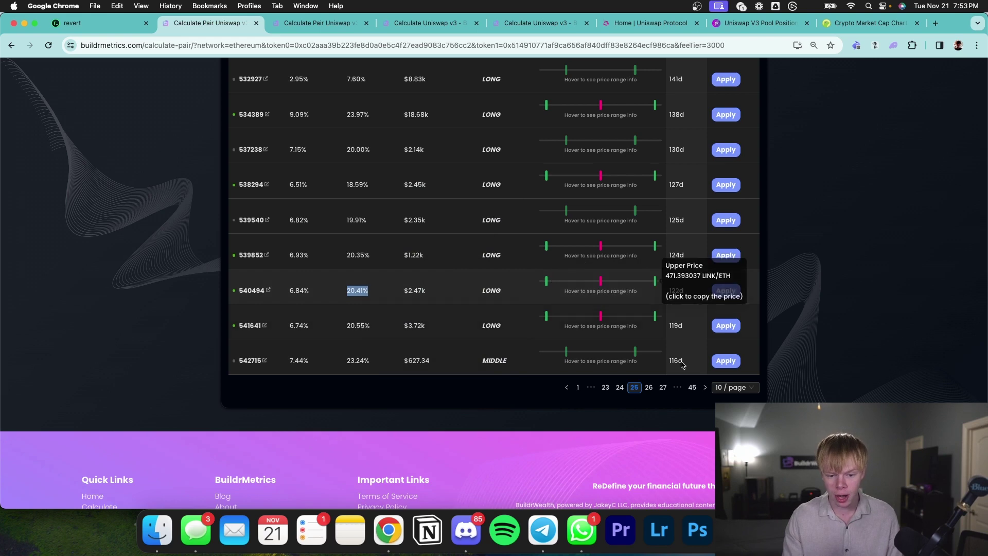
pyautogui.click(663, 387)
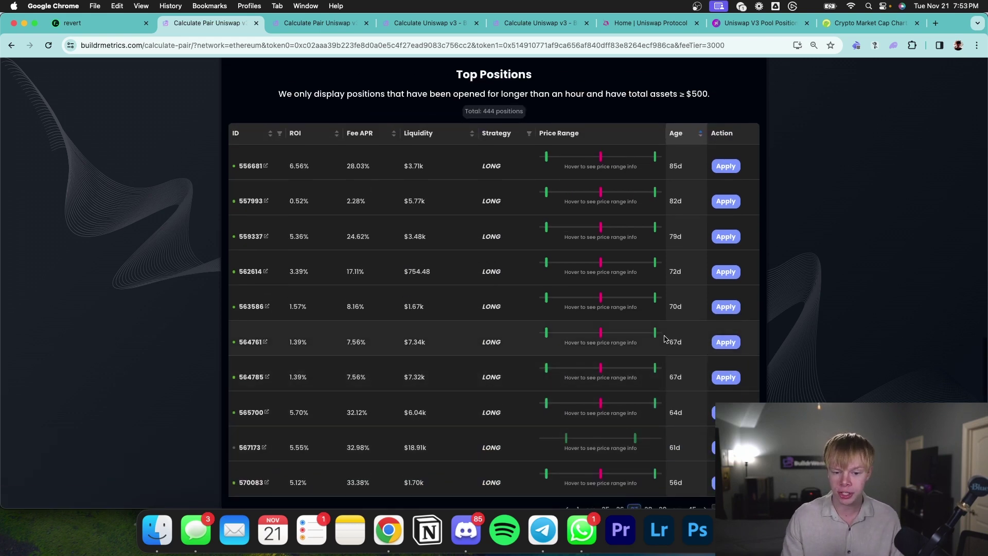
pyautogui.scroll(-3, 663, 339)
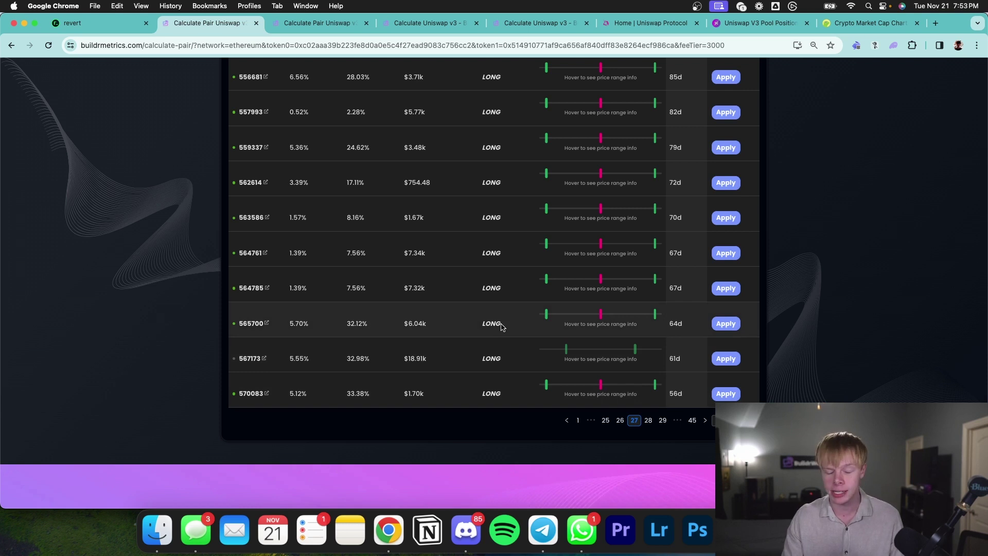
pyautogui.moveTo(678, 321)
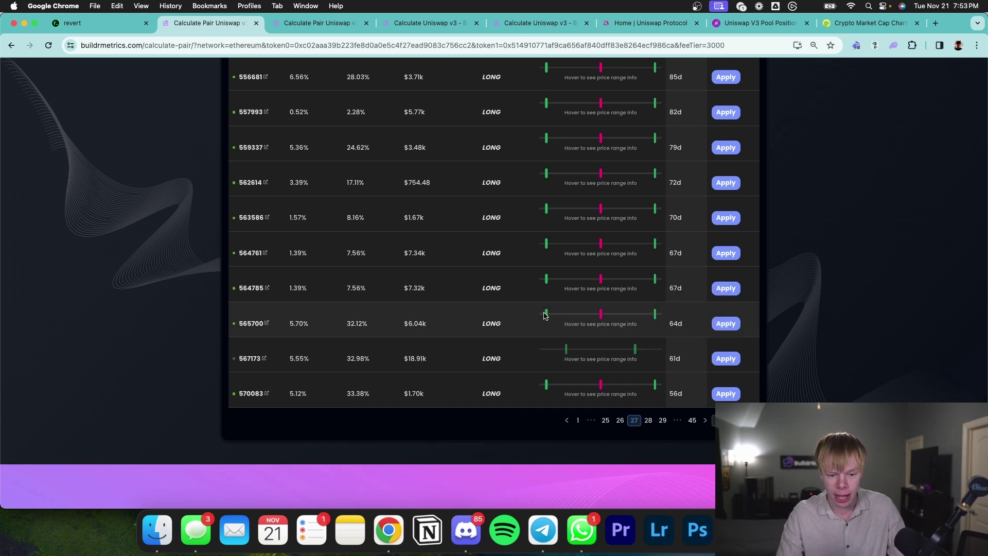
pyautogui.moveTo(545, 314)
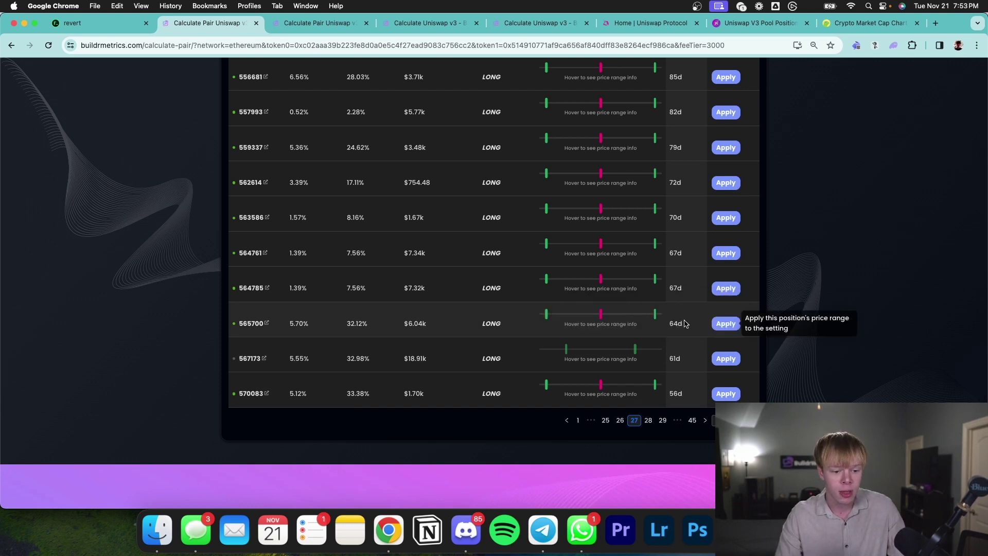
# Close the ETH/LINK calculator and toggle the pair to ETH/SOL.
pyautogui.moveTo(350, 322)
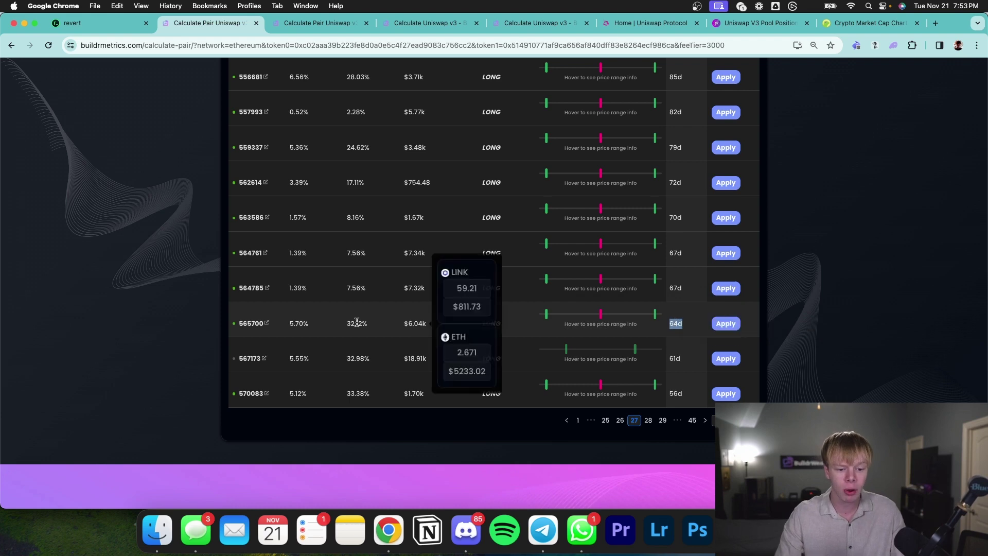
pyautogui.press('super+w')
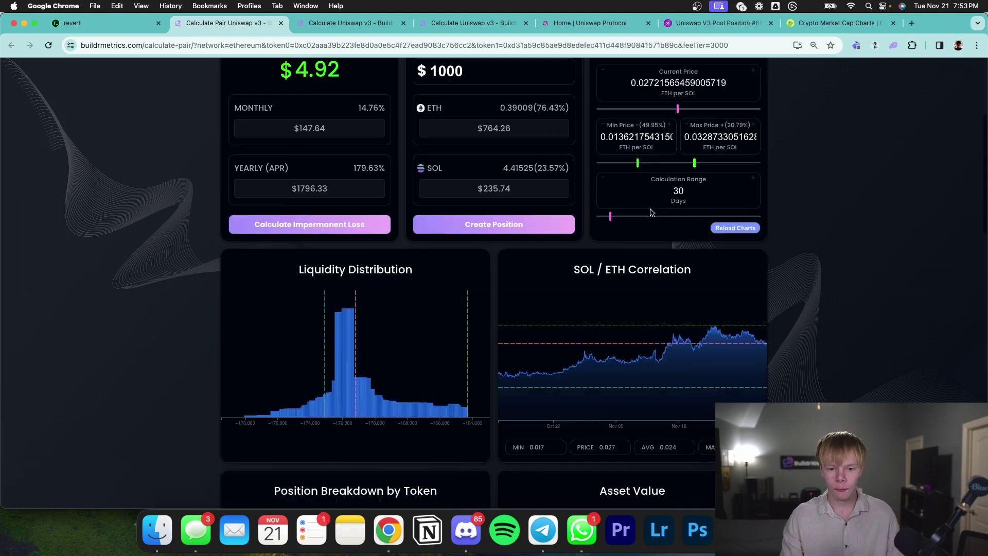
pyautogui.scroll(5, 828, 178)
pyautogui.click(658, 112)
pyautogui.scroll(-4, 669, 216)
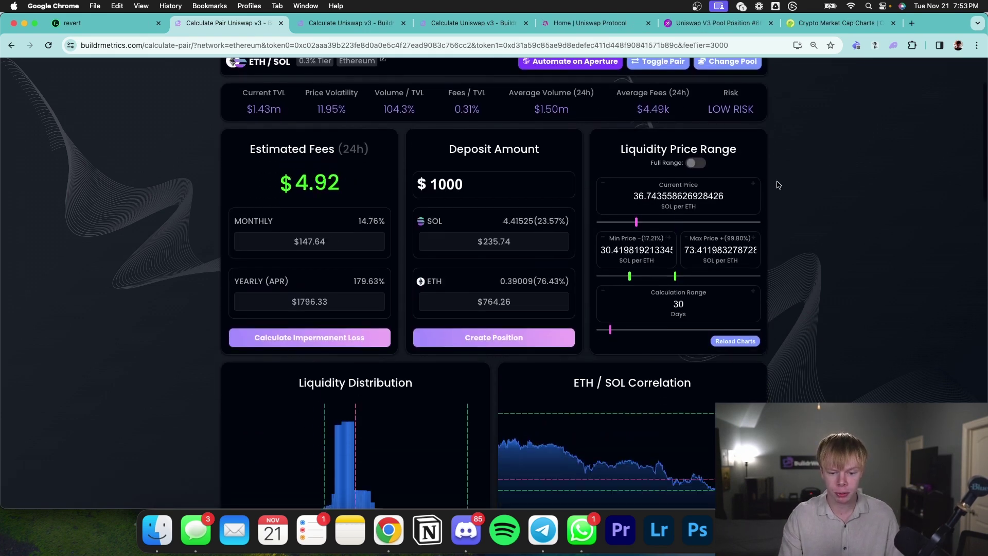
# Set the ETH/SOL range to 53 max and 20 min SOL per ETH, yielding 159.94% APR.
pyautogui.moveTo(676, 232); pyautogui.dragTo(653, 229)
pyautogui.doubleClick(709, 202)
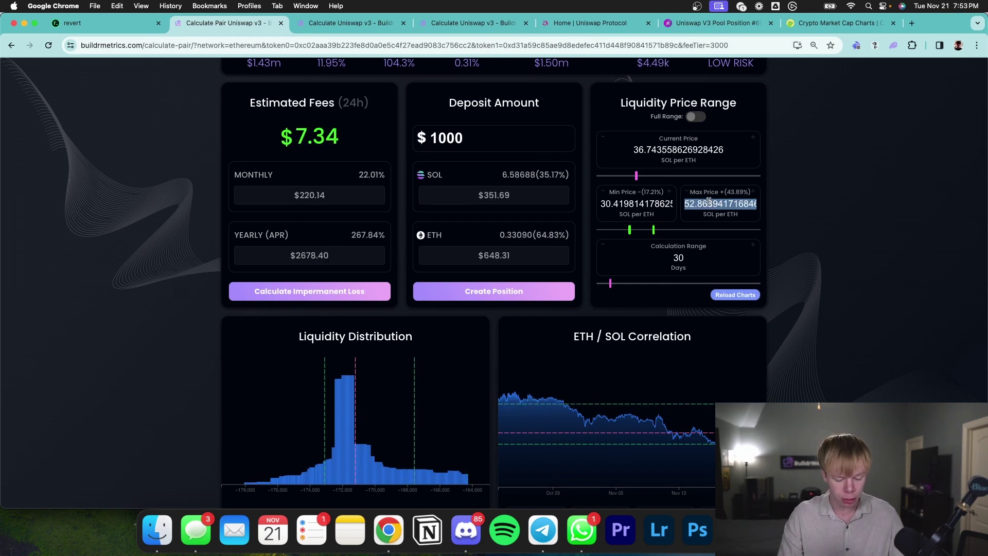
pyautogui.write('53')
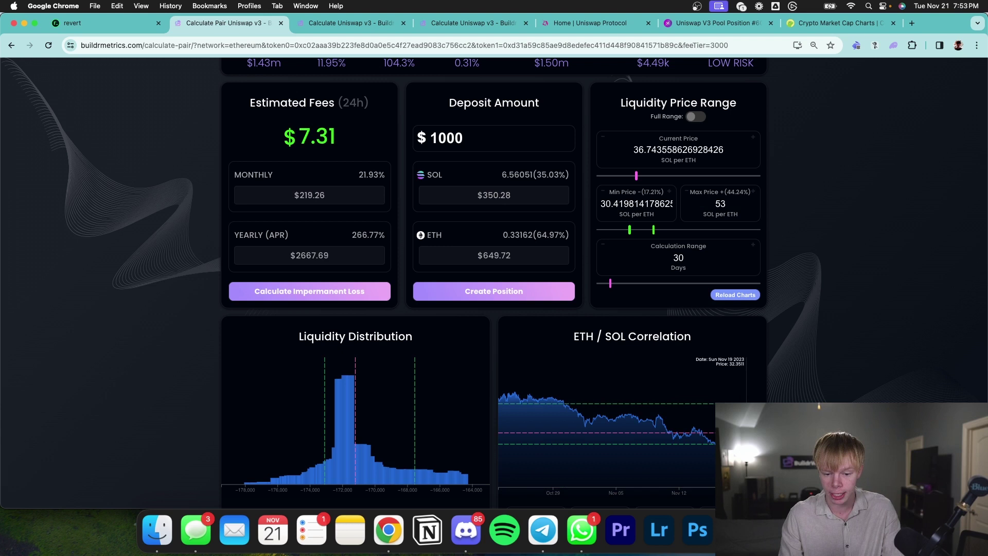
pyautogui.moveTo(631, 232); pyautogui.dragTo(620, 230)
pyautogui.doubleClick(624, 210)
pyautogui.write('20')
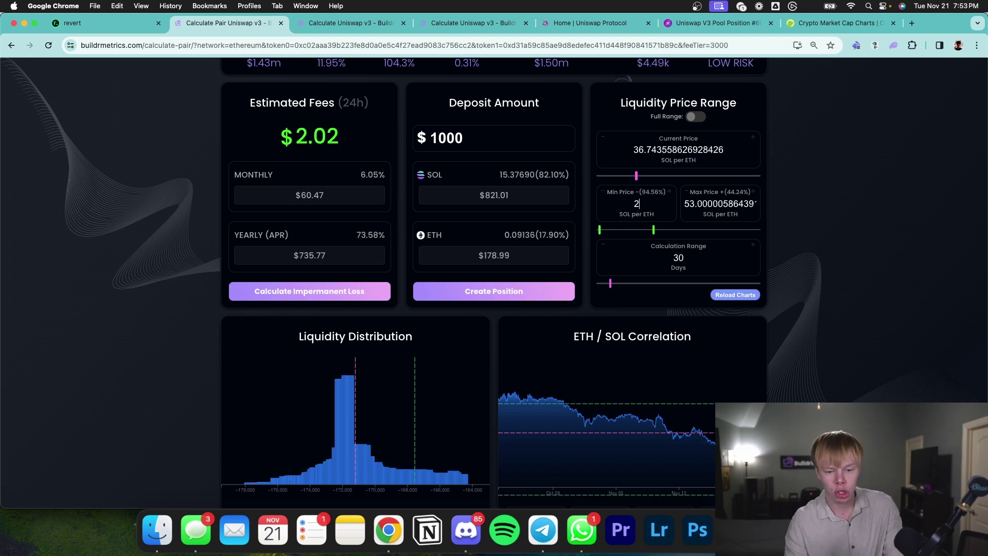
pyautogui.doubleClick(383, 235)
pyautogui.scroll(-1, 385, 236)
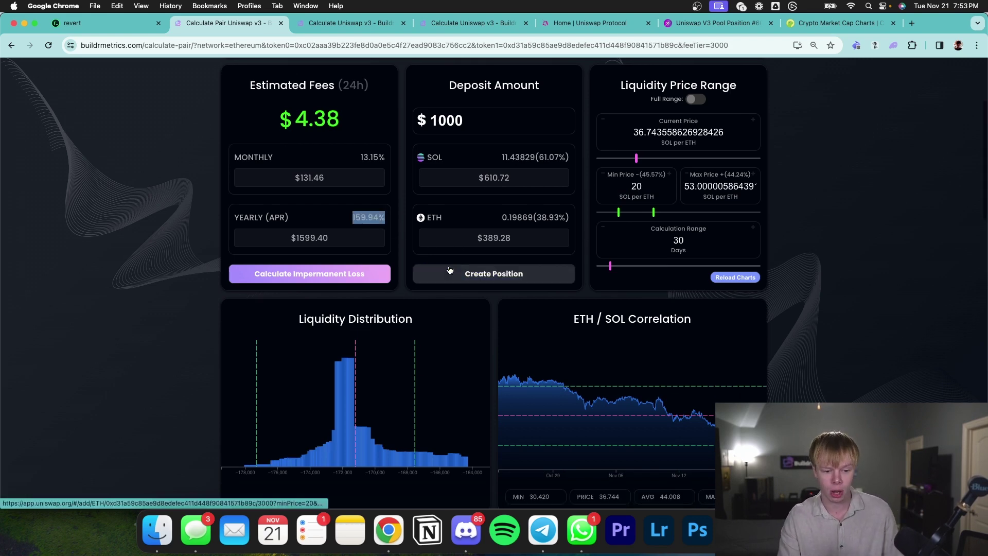
pyautogui.scroll(-10, 387, 275)
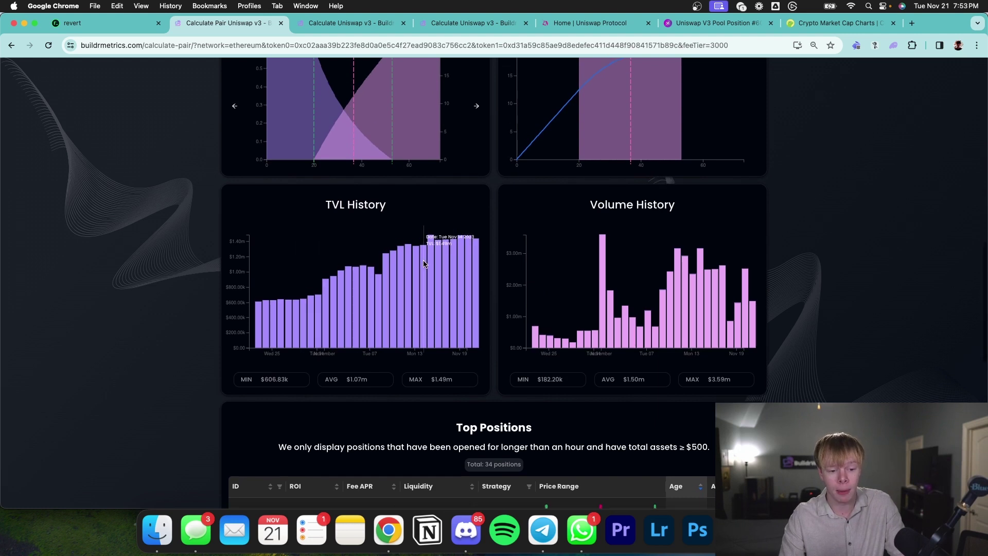
# Scroll to the ETH/SOL TVL history ($1.07m avg) and volume history ($1.50m avg) charts.
pyautogui.scroll(5, 422, 262)
pyautogui.scroll(-4, 421, 266)
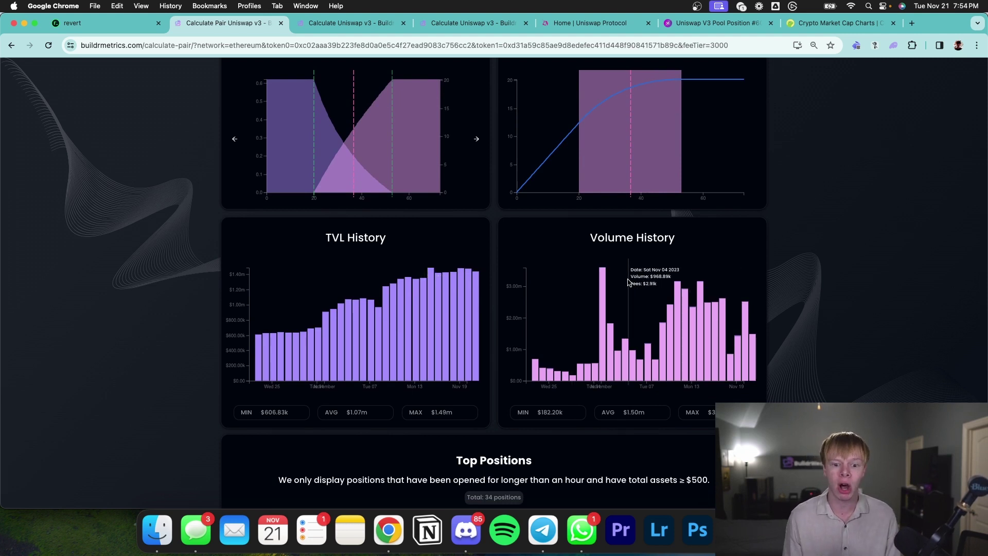
pyautogui.scroll(-1, 674, 285)
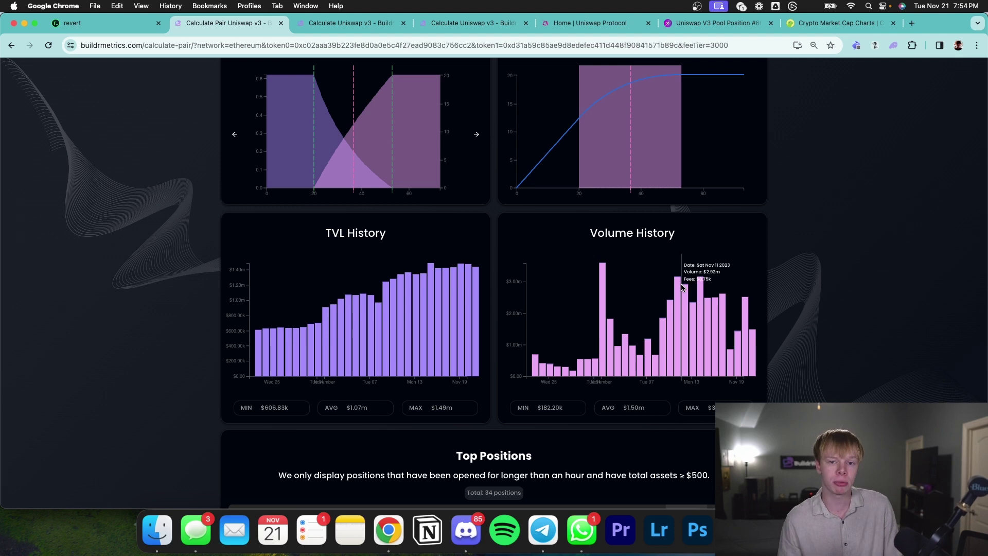